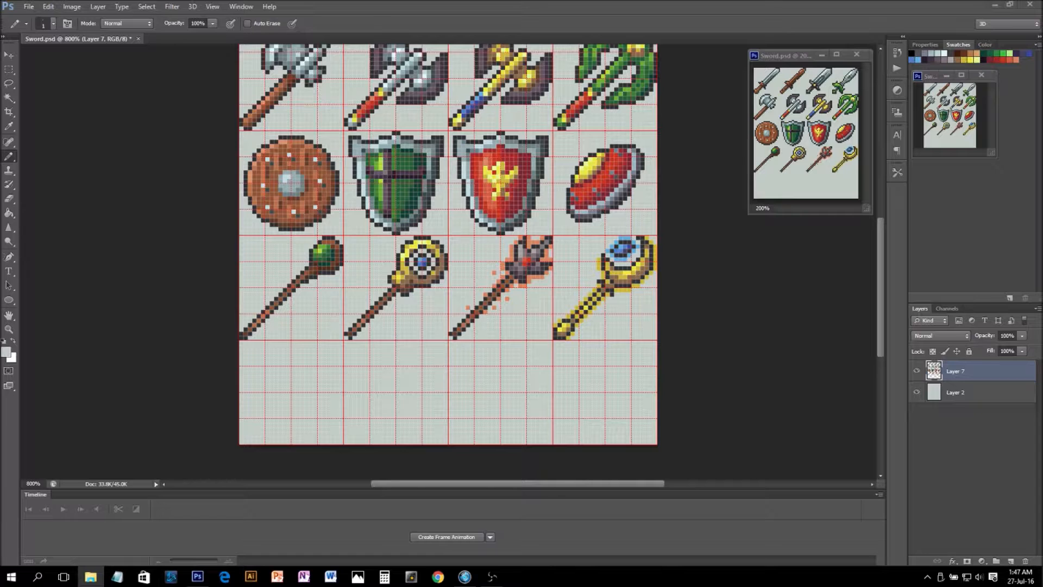
- Sample the dark outline colour from the green-orb staff for the Pencil tool
{"action": "left_click", "coordinate": [266, 386]}
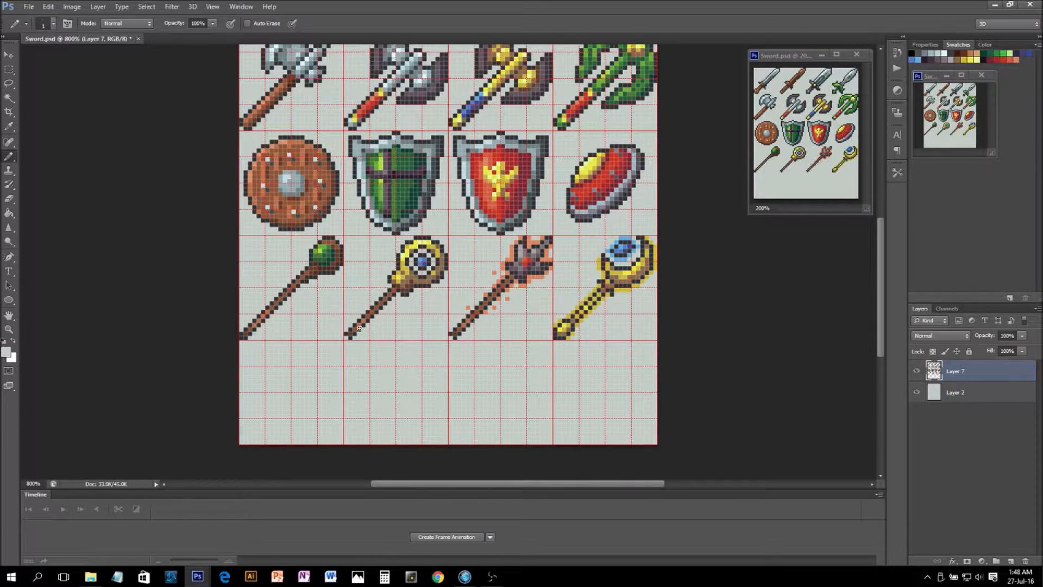
{"action": "left_click", "coordinate": [311, 258], "text": "alt"}
{"action": "mouse_move", "coordinate": [254, 417]}
{"action": "left_mouse_down"}
{"action": "mouse_move", "coordinate": [273, 431]}
{"action": "mouse_move", "coordinate": [308, 402]}
{"action": "mouse_move", "coordinate": [270, 399]}
{"action": "mouse_move", "coordinate": [296, 372]}
{"action": "mouse_move", "coordinate": [320, 386]}
{"action": "mouse_move", "coordinate": [324, 373]}
{"action": "left_mouse_up"}
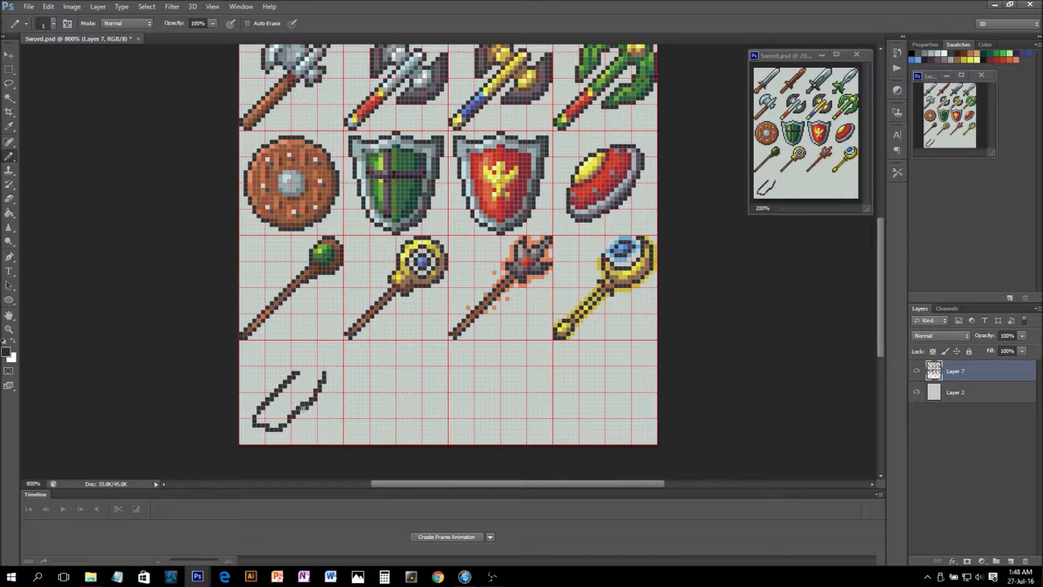
{"action": "key", "text": "ctrl+alt+z"}
{"action": "key", "text": "ctrl+alt+z"}
{"action": "key", "text": "ctrl+alt+z"}
{"action": "key", "text": "ctrl+alt+z"}
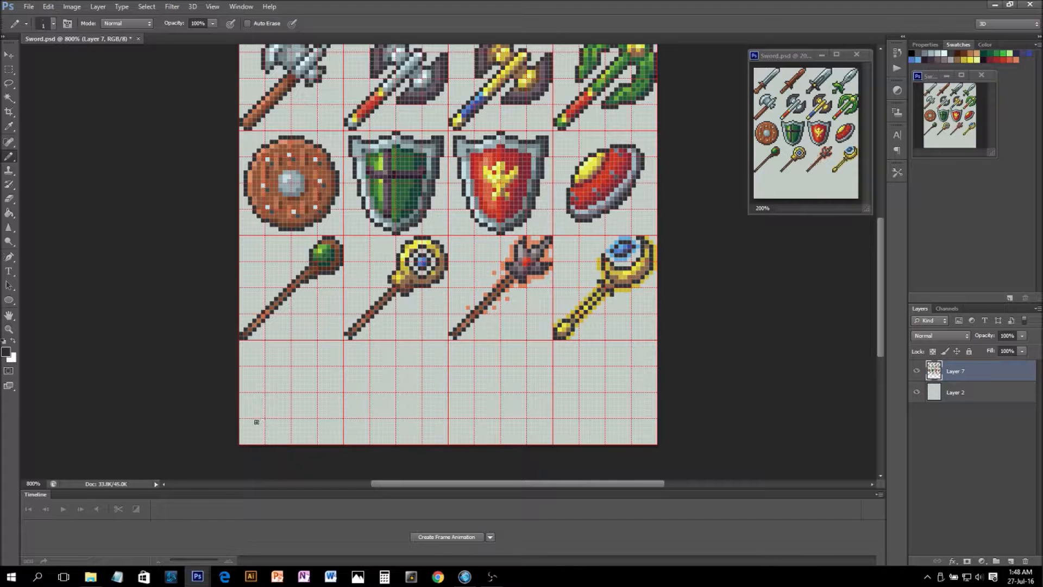
- Draw the rounded lower end of a diagonal vial outline in the first cell of the empty bottom row
{"action": "left_click", "coordinate": [254, 420]}
{"action": "left_click", "coordinate": [263, 430], "text": "shift"}
{"action": "left_click", "coordinate": [266, 429]}
{"action": "left_click", "coordinate": [253, 412]}
{"action": "left_click", "coordinate": [266, 399]}
{"action": "left_click", "coordinate": [270, 395]}
{"action": "left_click", "coordinate": [272, 392]}
{"action": "left_click_drag", "start_coordinate": [276, 425], "coordinate": [281, 427]}
{"action": "key", "text": "ctrl+z"}
{"action": "left_click", "coordinate": [276, 424]}
- Extend both long sides of the vial outline diagonally towards the cell's upper-right corner as parallel dark pixel lines
{"action": "left_click", "coordinate": [281, 420]}
{"action": "left_click", "coordinate": [285, 417]}
{"action": "left_click", "coordinate": [289, 413]}
{"action": "left_click", "coordinate": [293, 408]}
{"action": "left_click", "coordinate": [276, 391]}
{"action": "left_click", "coordinate": [298, 402]}
{"action": "left_click", "coordinate": [303, 398]}
{"action": "left_click", "coordinate": [307, 394]}
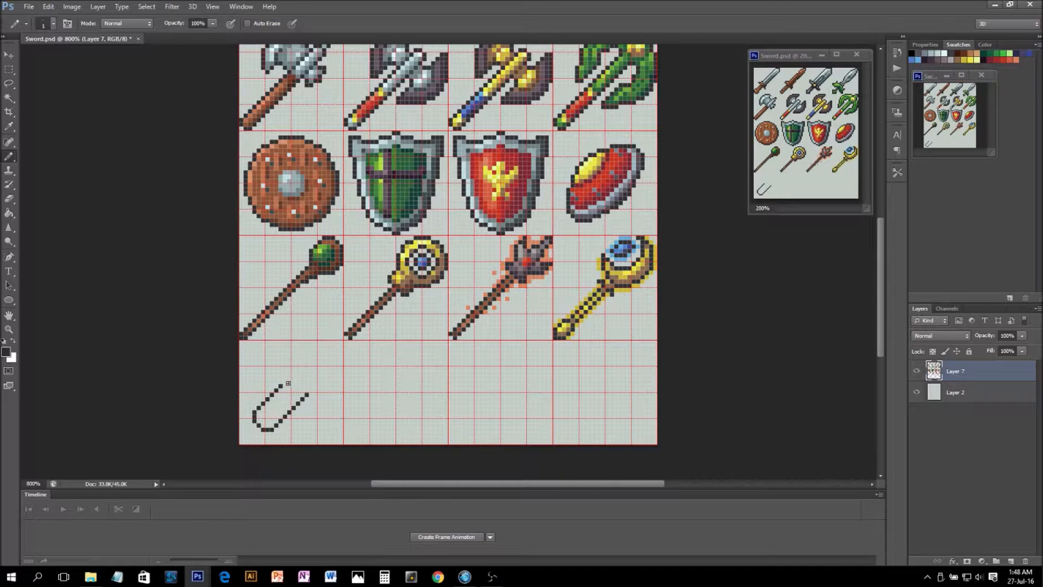
{"action": "left_click", "coordinate": [285, 381]}
{"action": "left_click", "coordinate": [290, 377]}
{"action": "left_click", "coordinate": [293, 373]}
{"action": "left_click", "coordinate": [311, 389]}
{"action": "left_click", "coordinate": [315, 386]}
- Close the upper end of the vial outline with a slightly flared, rounded cap
{"action": "left_click", "coordinate": [298, 368]}
{"action": "left_click", "coordinate": [305, 359]}
{"action": "left_click_drag", "start_coordinate": [323, 383], "coordinate": [324, 378]}
{"action": "left_click_drag", "start_coordinate": [311, 355], "coordinate": [315, 350]}
{"action": "key", "text": "ctrl+z"}
{"action": "left_click", "coordinate": [314, 355]}
{"action": "left_click_drag", "start_coordinate": [318, 356], "coordinate": [326, 368]}
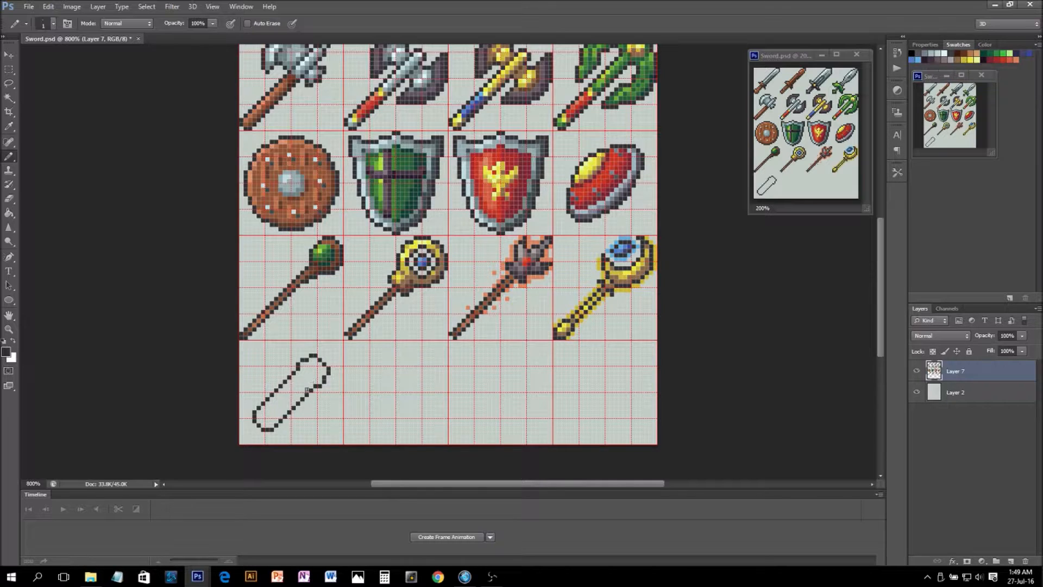
- Select the lower part of the vial outline and move it two pixels left and two pixels down
{"action": "key", "text": "m"}
{"action": "mouse_move", "coordinate": [244, 379]}
{"action": "left_mouse_down"}
{"action": "mouse_move", "coordinate": [275, 424]}
{"action": "mouse_move", "coordinate": [312, 434]}
{"action": "mouse_move", "coordinate": [305, 443]}
{"action": "left_mouse_up"}
{"action": "left_click", "coordinate": [305, 443]}
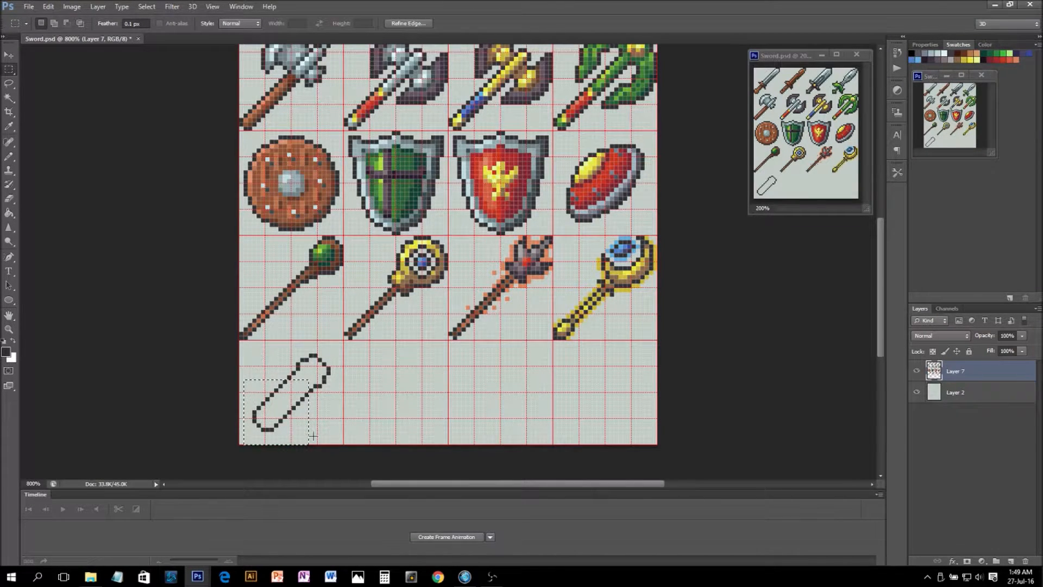
{"action": "key", "text": "v"}
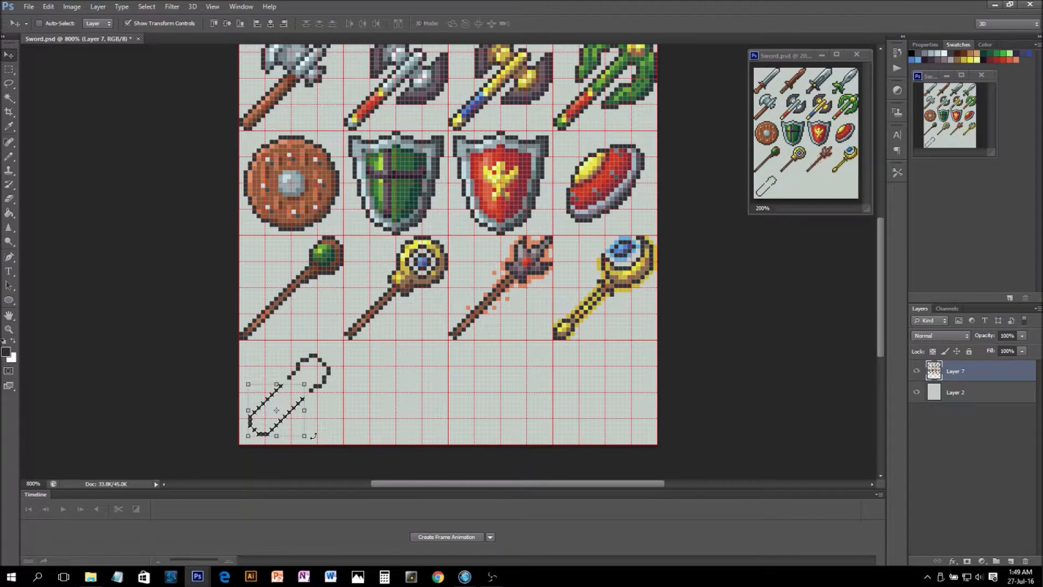
{"action": "key", "text": "Left"}
{"action": "key", "text": "Down"}
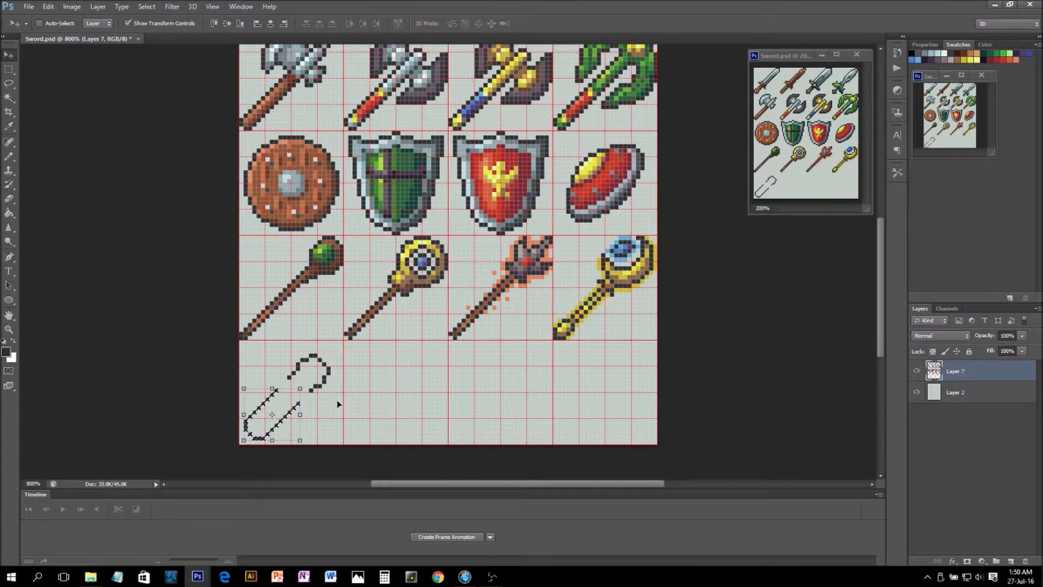
- Select the upper cap of the vial outline and move it one pixel up and one pixel right
{"action": "key", "text": "m"}
{"action": "left_click_drag", "start_coordinate": [282, 344], "coordinate": [334, 392]}
{"action": "key", "text": "v"}
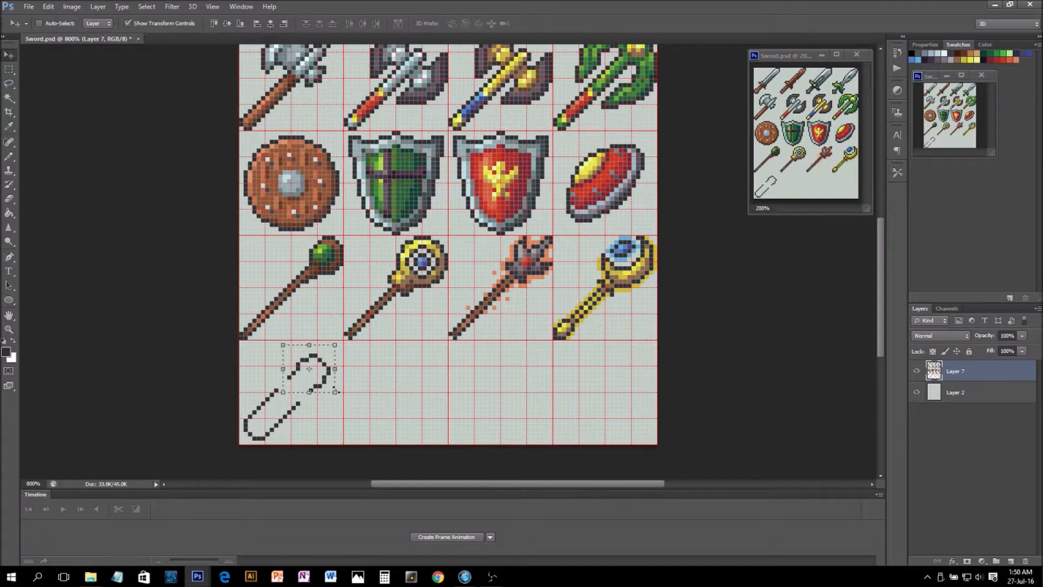
{"action": "key", "text": "Up"}
{"action": "mouse_move", "coordinate": [336, 389]}
{"action": "left_mouse_down"}
{"action": "mouse_move", "coordinate": [384, 391]}
{"action": "mouse_move", "coordinate": [433, 374]}
{"action": "mouse_move", "coordinate": [428, 350]}
{"action": "mouse_move", "coordinate": [349, 387]}
{"action": "left_mouse_up"}
{"action": "key", "text": "Return"}
{"action": "key", "text": "m"}
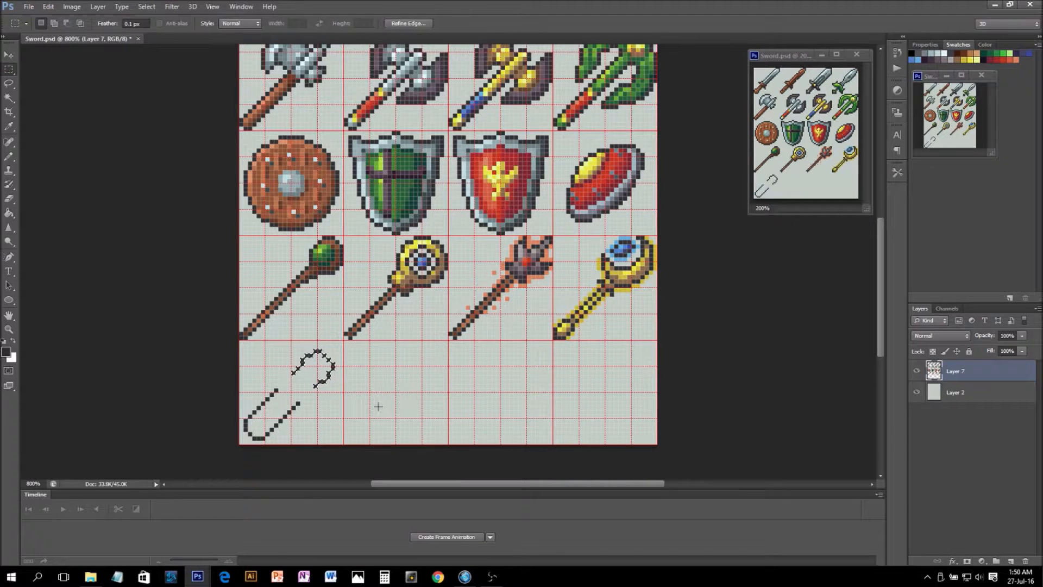
- Fill the gaps in both long sides of the vial outline with dark pencil pixels
{"action": "key", "text": "b"}
{"action": "left_click", "coordinate": [279, 386]}
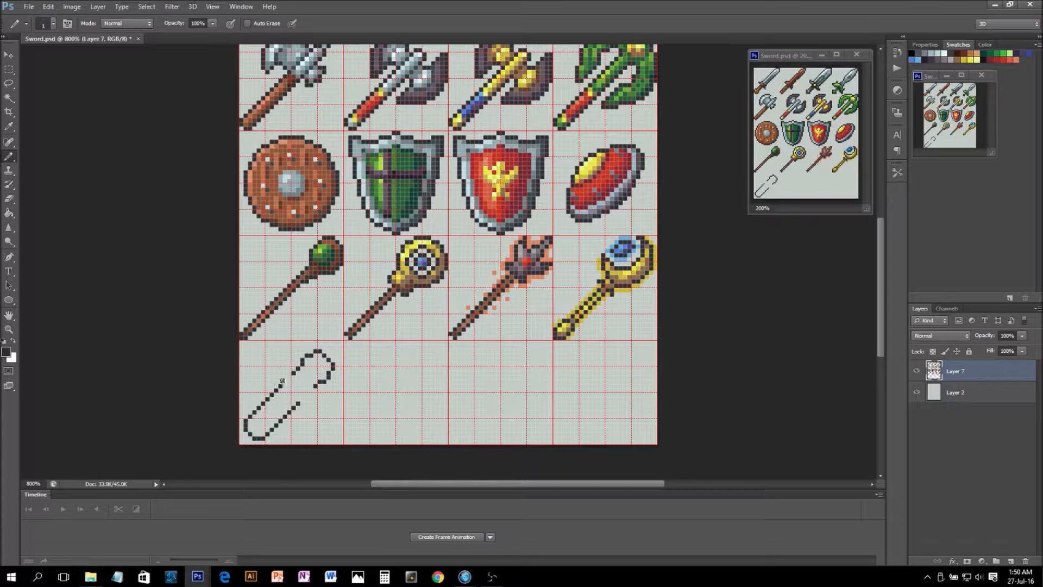
{"action": "left_click", "coordinate": [288, 378]}
{"action": "left_click", "coordinate": [310, 390]}
{"action": "left_click", "coordinate": [306, 394]}
- Sample red from the red shield and draw the liquid's outline one pixel inside the vial's walls
{"action": "left_click", "coordinate": [496, 154], "text": "alt"}
{"action": "left_click", "coordinate": [302, 372]}
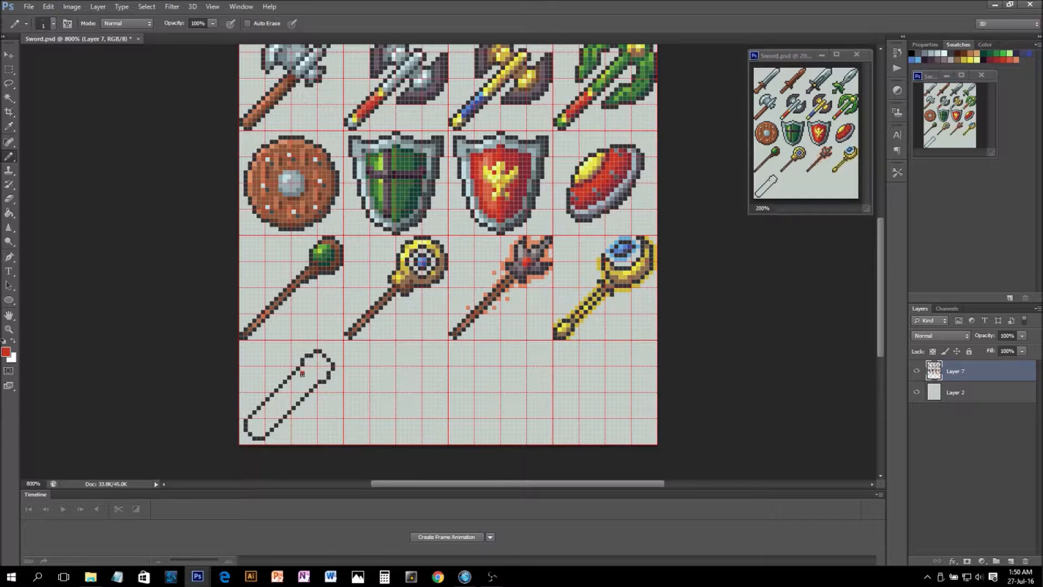
{"action": "left_click", "coordinate": [255, 420], "text": "shift"}
{"action": "left_click_drag", "start_coordinate": [252, 425], "coordinate": [259, 430]}
{"action": "left_click", "coordinate": [315, 377], "text": "shift"}
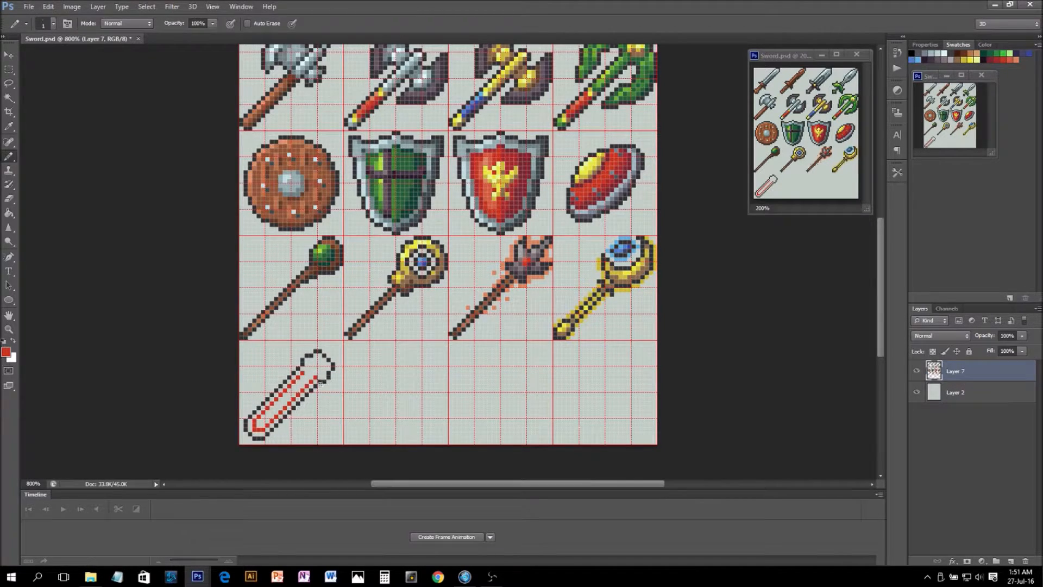
- Erase the uppermost pixels of the red liquid outline to lower the liquid level
{"action": "key", "text": "e"}
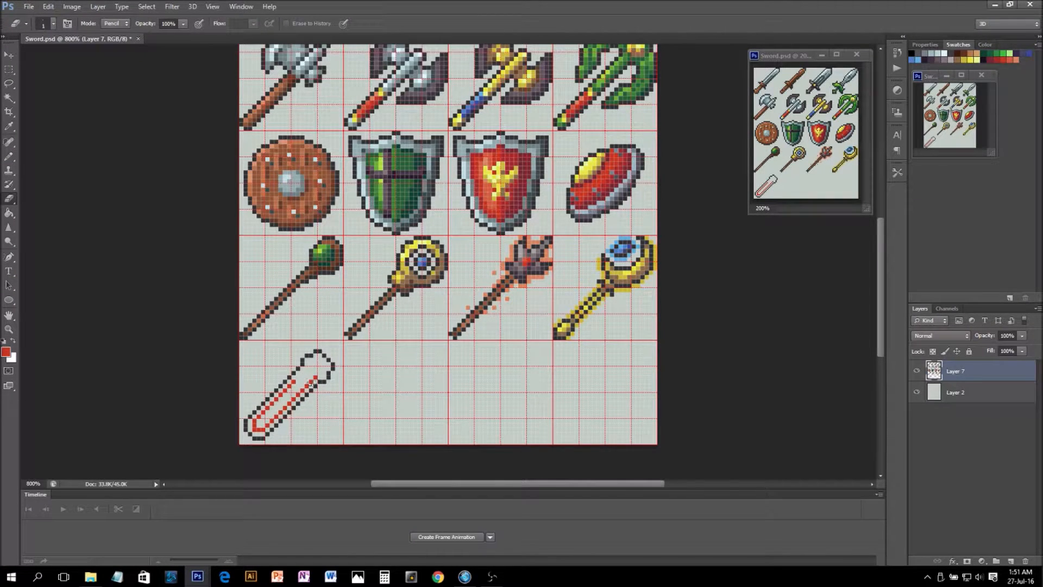
{"action": "key", "text": "b"}
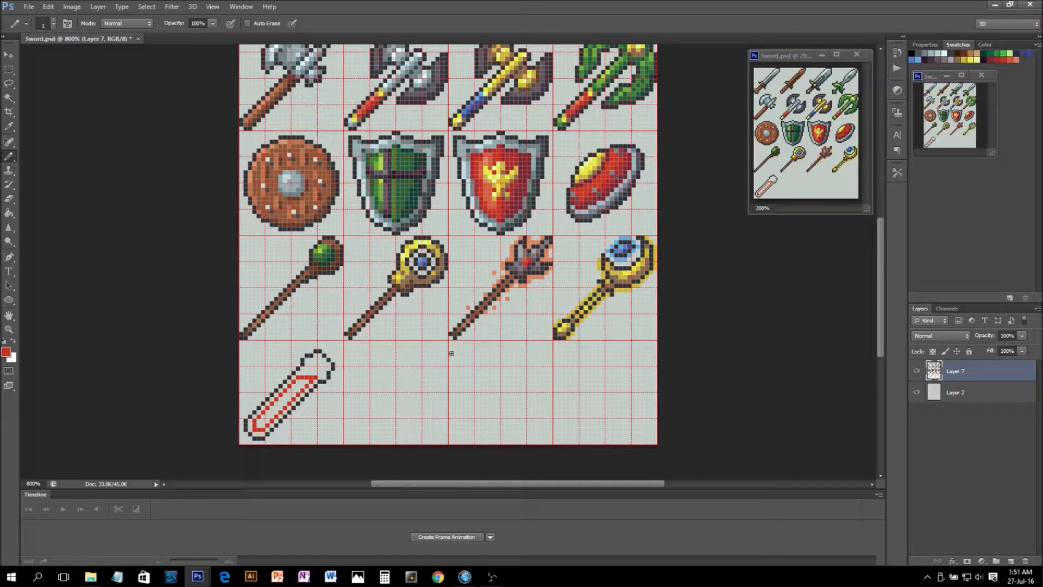
{"action": "key", "text": "ctrl+z"}
{"action": "key", "text": "e"}
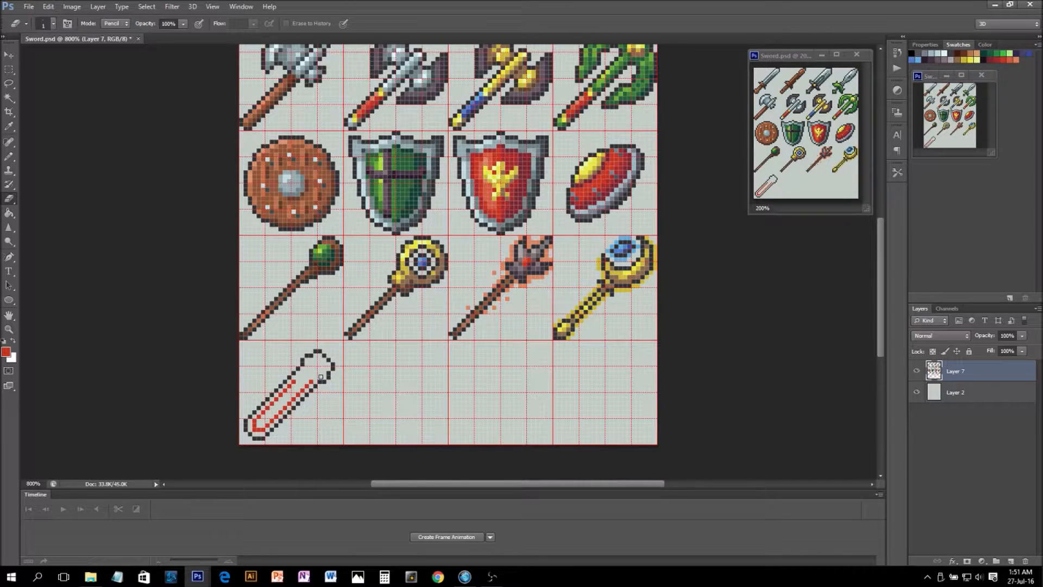
- Close the top of the liquid outline with a horizontal red row and fill the inside with red
{"action": "key", "text": "b"}
{"action": "left_click_drag", "start_coordinate": [311, 383], "coordinate": [295, 382]}
{"action": "key", "text": "g"}
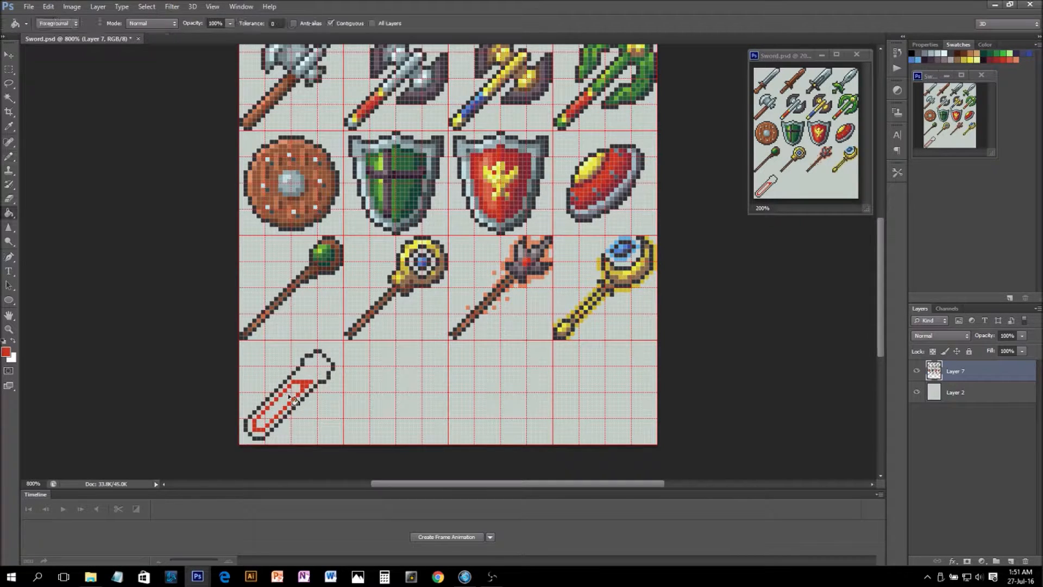
{"action": "left_click", "coordinate": [288, 409]}
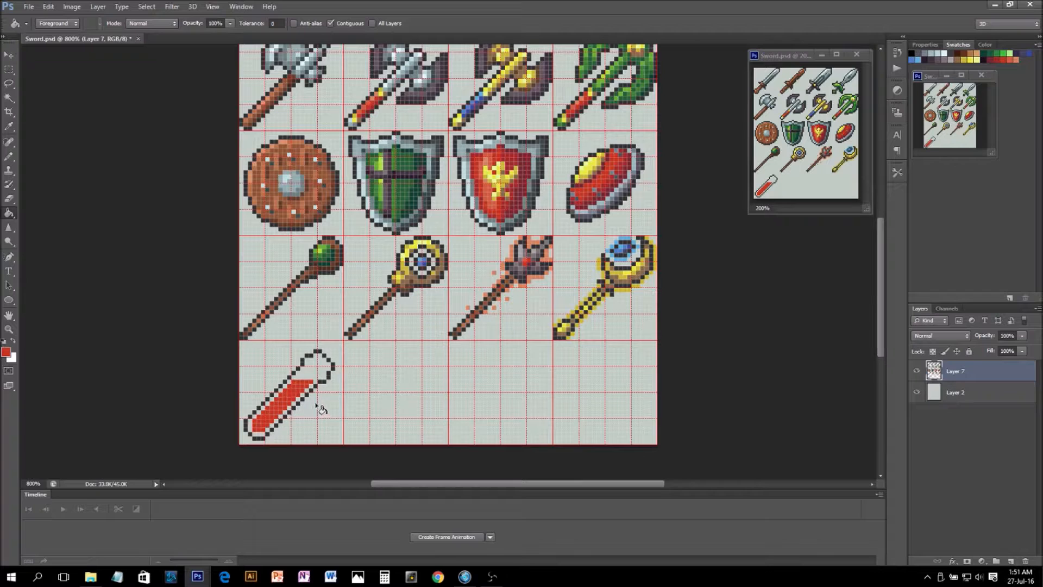
- Sample brown from the round wooden shield and paint a cork in the vial's upper end
{"action": "key", "text": "b"}
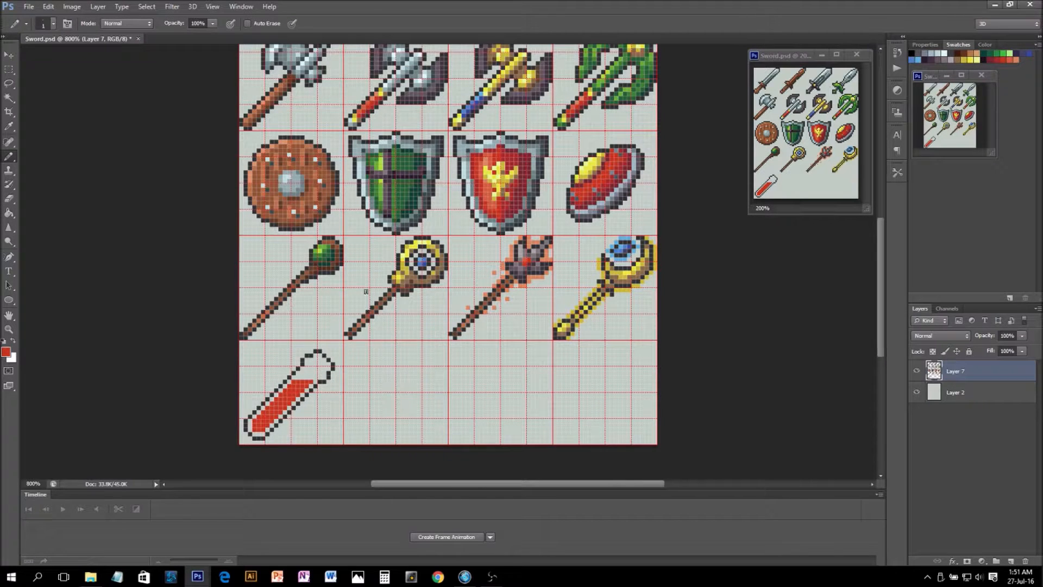
{"action": "left_click", "coordinate": [277, 178], "text": "alt"}
{"action": "left_click", "coordinate": [318, 353]}
{"action": "left_click_drag", "start_coordinate": [315, 363], "coordinate": [319, 366]}
{"action": "mouse_move", "coordinate": [324, 366]}
{"action": "left_mouse_down"}
{"action": "mouse_move", "coordinate": [311, 359]}
{"action": "mouse_move", "coordinate": [323, 360]}
{"action": "left_mouse_up"}
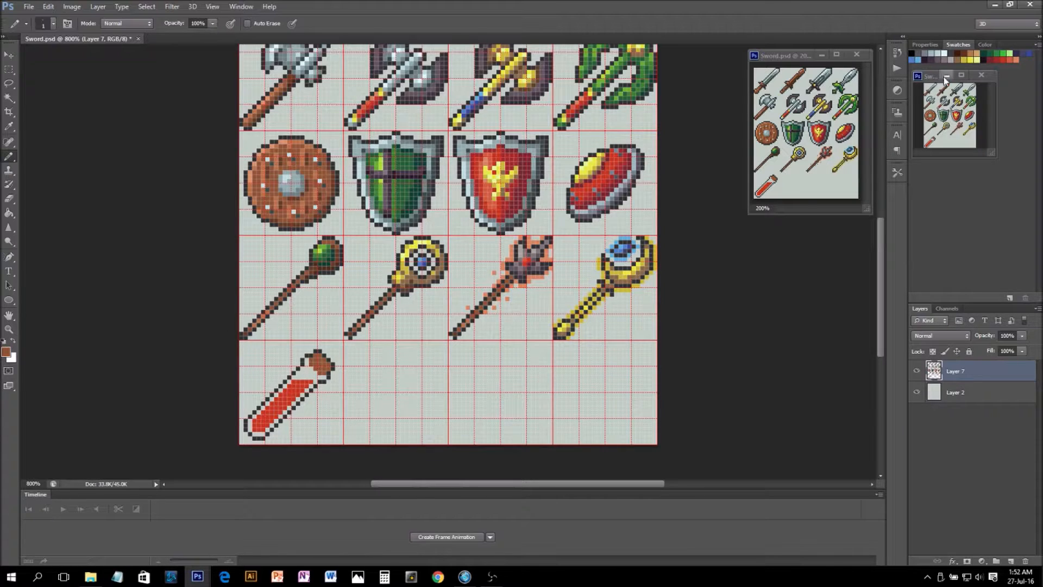
- Fill the empty glass area between the vial's outline and the liquid with the near-white swatch colour
{"action": "left_click", "coordinate": [939, 52]}
{"action": "key", "text": "g"}
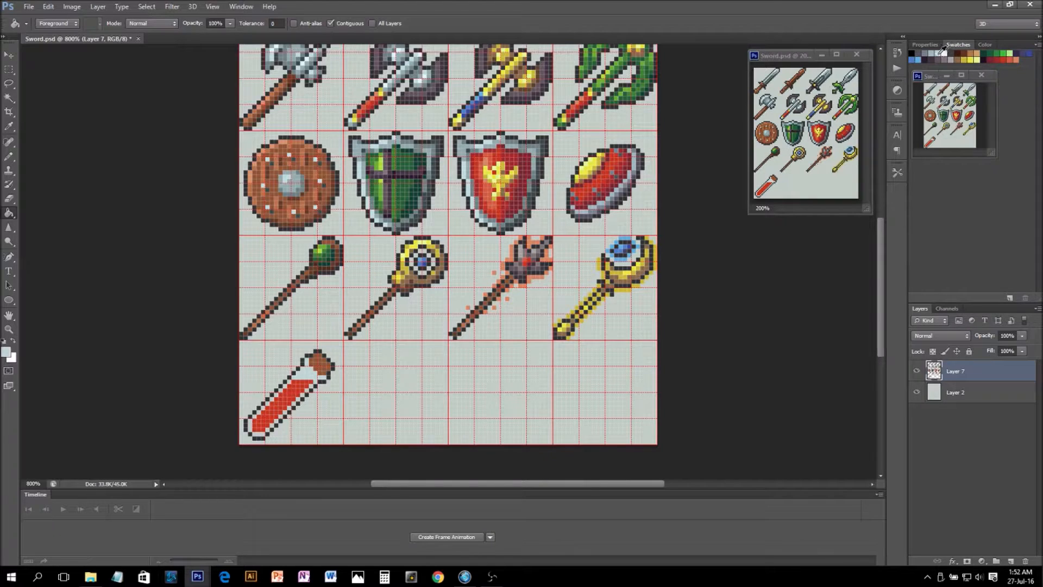
{"action": "left_click", "coordinate": [945, 50]}
{"action": "left_click", "coordinate": [306, 377]}
{"action": "key", "text": "b"}
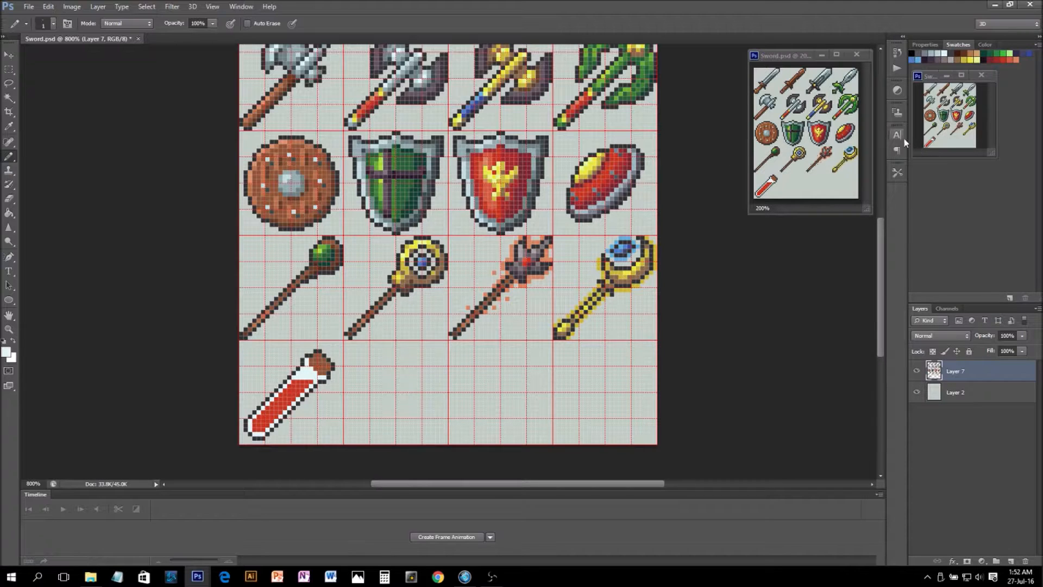
- Set the foreground colour to #f4e4dd and recolour all the vial's glass pixels with a non-contiguous fill
{"action": "left_click", "coordinate": [307, 371], "text": "alt"}
{"action": "left_click", "coordinate": [7, 352]}
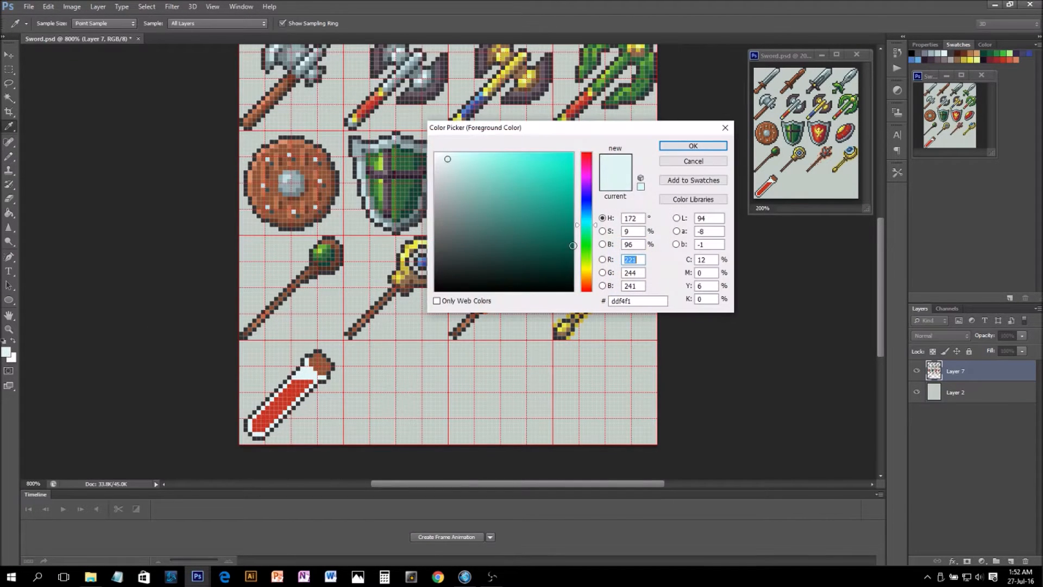
{"action": "left_click_drag", "start_coordinate": [586, 228], "coordinate": [589, 284]}
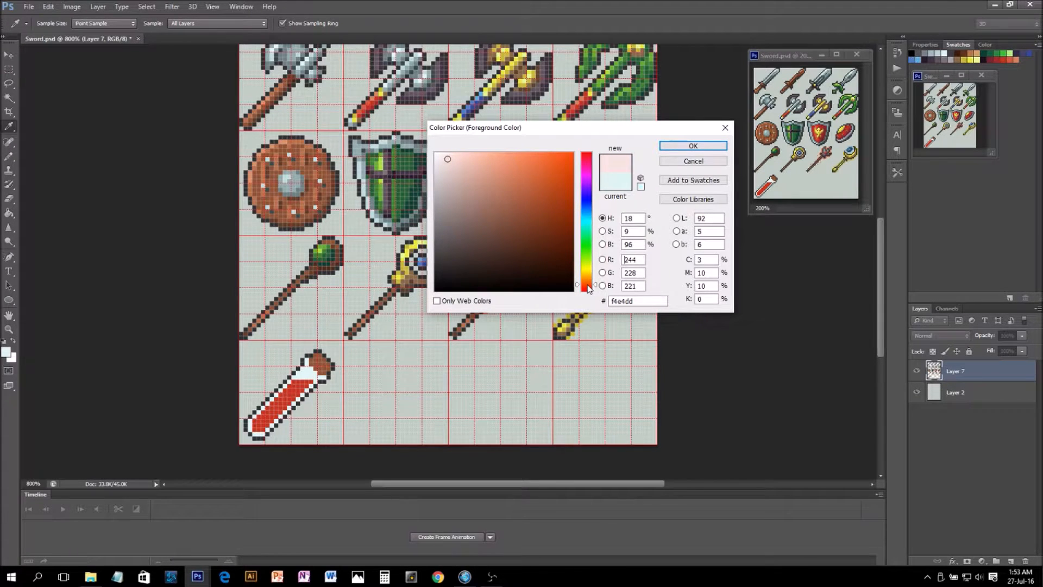
{"action": "left_click", "coordinate": [669, 148]}
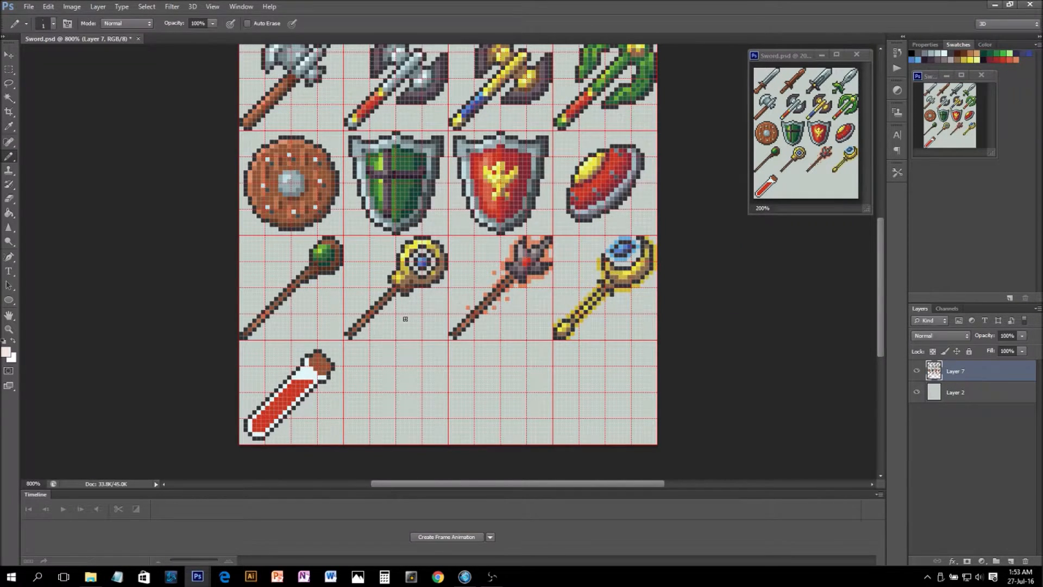
{"action": "key", "text": "g"}
{"action": "left_click", "coordinate": [331, 24]}
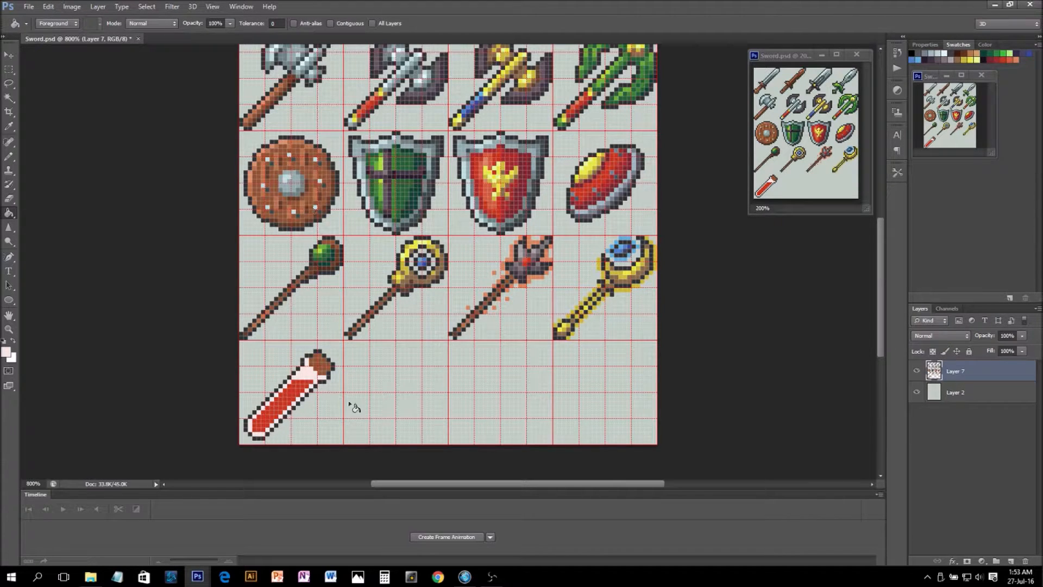
- Choose a slightly less saturated pale pink as foreground colour and refill the vial's glass pixels with it
{"action": "key", "text": "b"}
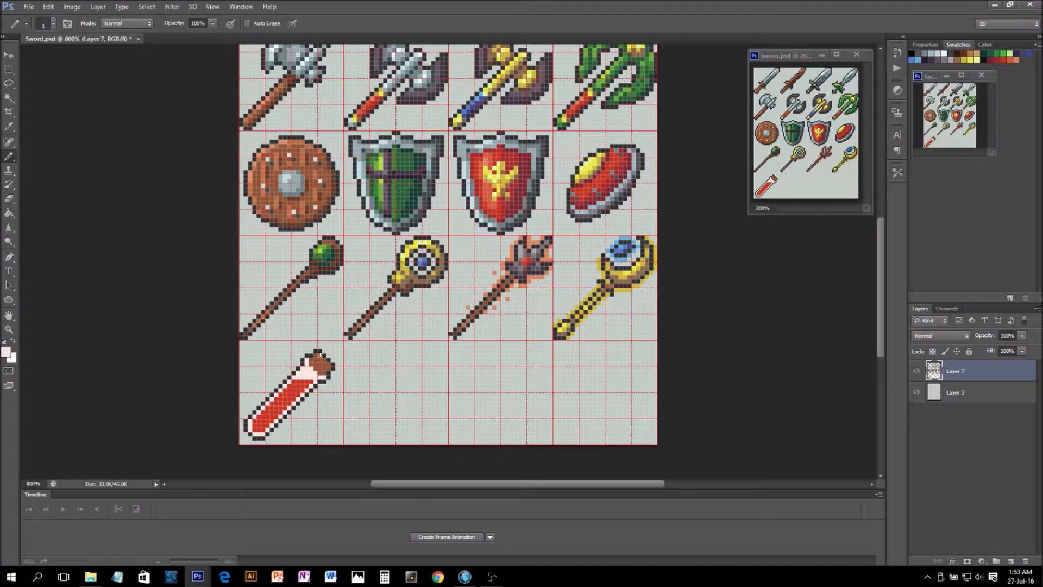
{"action": "left_click", "coordinate": [6, 352]}
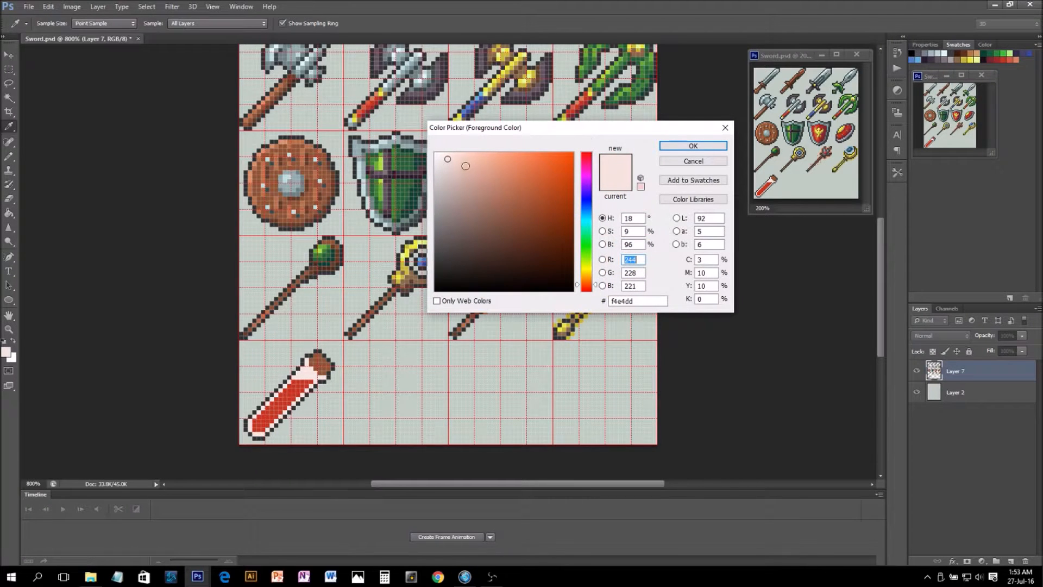
{"action": "left_click", "coordinate": [444, 156]}
{"action": "left_click", "coordinate": [443, 161]}
{"action": "left_click", "coordinate": [682, 147]}
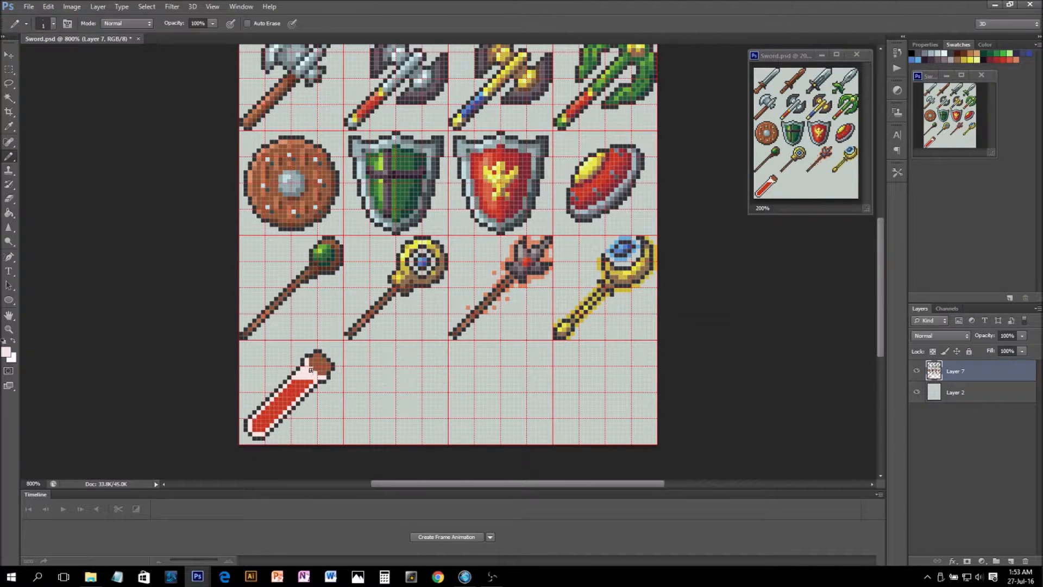
{"action": "key", "text": "g"}
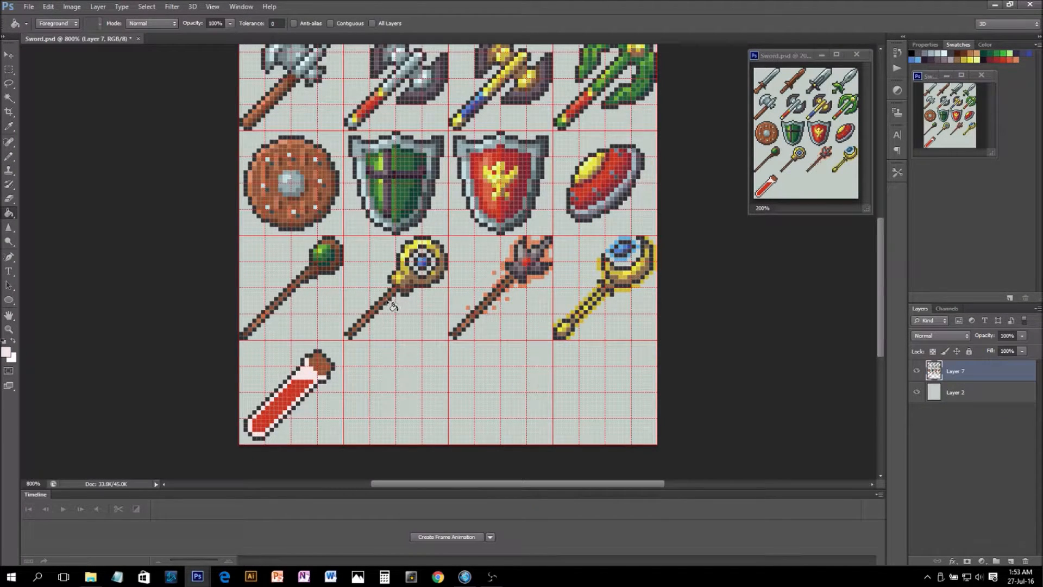
- Set the foreground colour to #d7cac4 and pencil shading pixels onto the vial's pale glass
{"action": "key", "text": "b"}
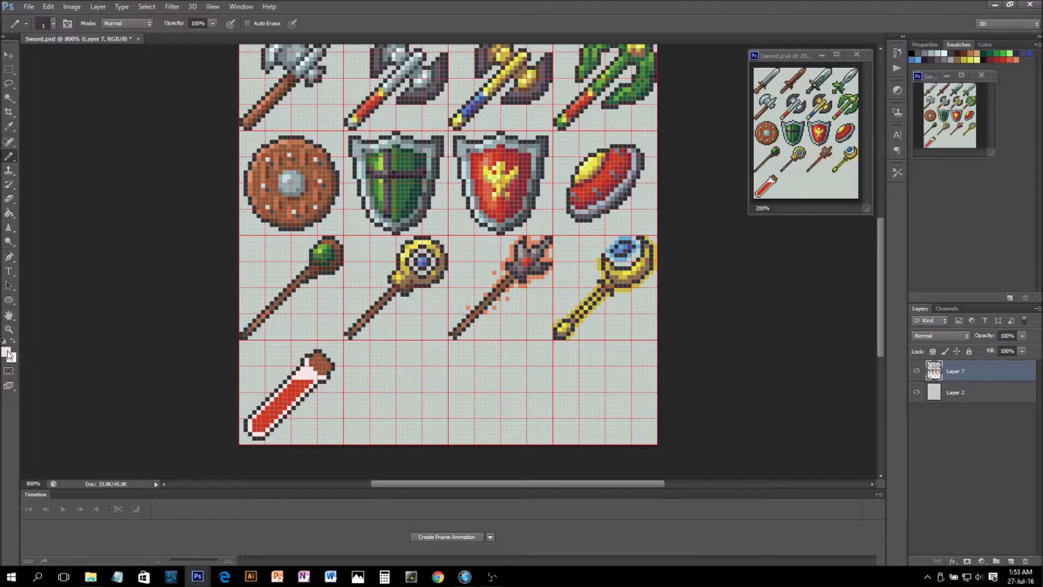
{"action": "left_click", "coordinate": [7, 353]}
{"action": "left_click_drag", "start_coordinate": [441, 161], "coordinate": [443, 169]}
{"action": "left_click_drag", "start_coordinate": [443, 171], "coordinate": [446, 174]}
{"action": "left_click", "coordinate": [699, 160]}
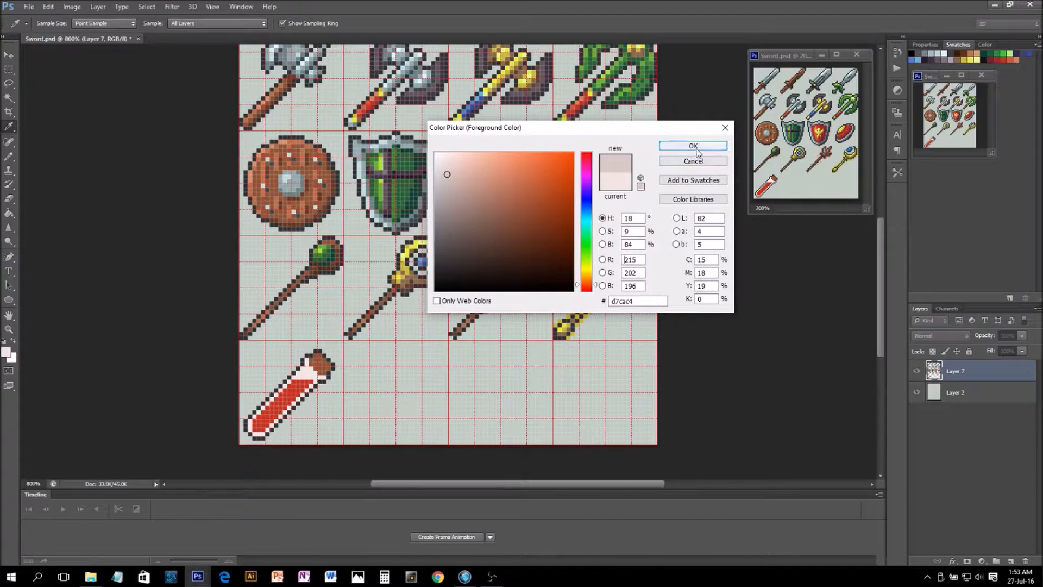
- Set the foreground colour to #bdaca4 and add darker shading pixels to the glass below the cork
{"action": "key", "text": "b"}
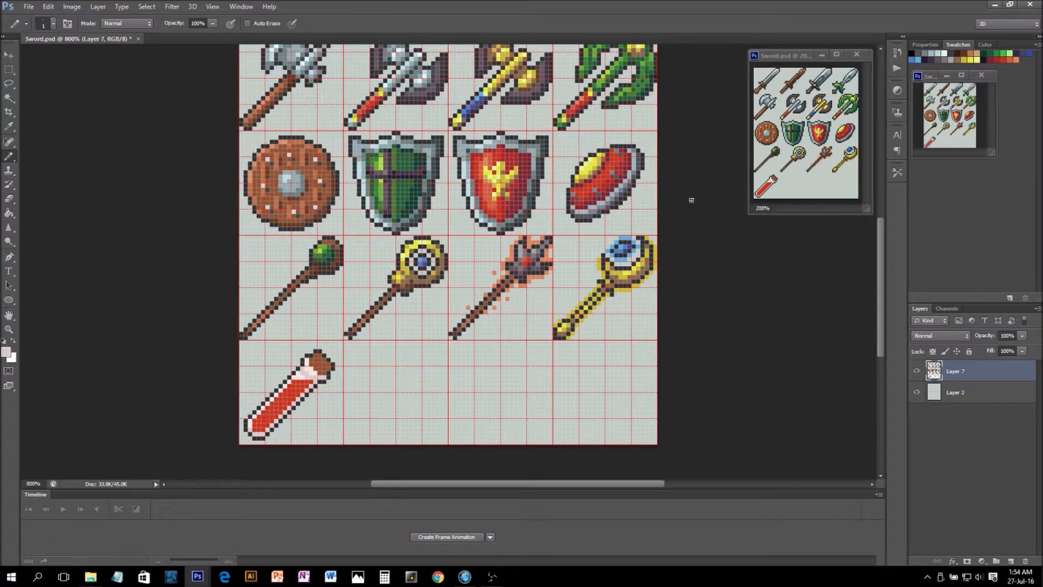
{"action": "left_click", "coordinate": [7, 352]}
{"action": "left_click_drag", "start_coordinate": [450, 177], "coordinate": [453, 187]}
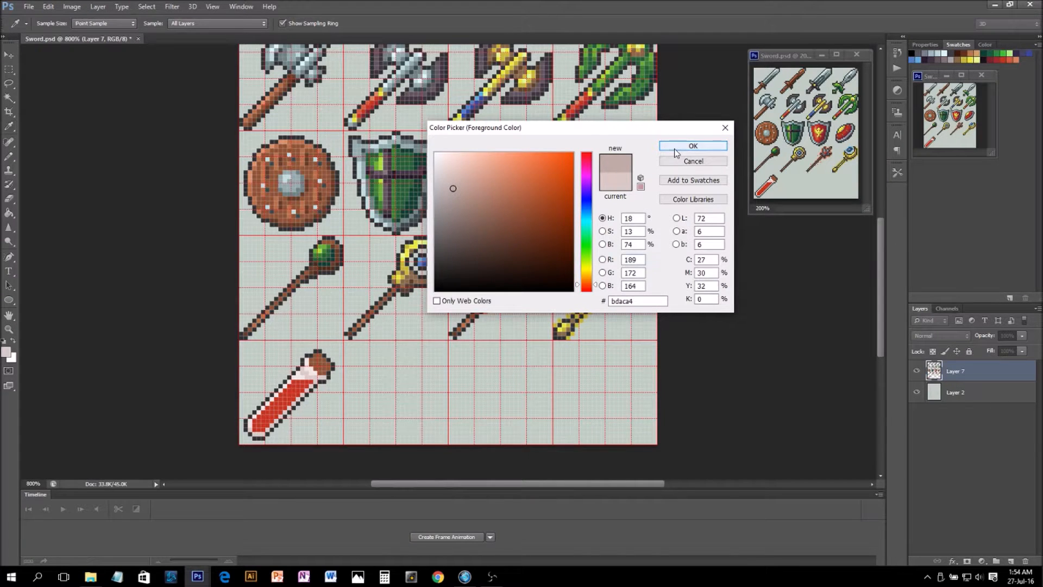
{"action": "left_click", "coordinate": [686, 145]}
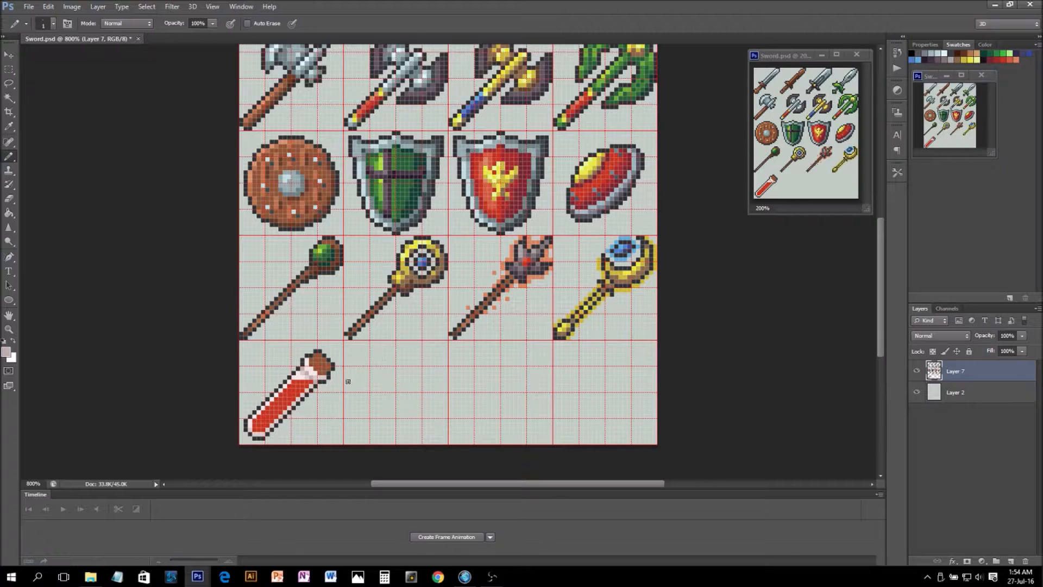
- Set the foreground colour to #ae9a91 and pencil darker shading pixels onto the vial's glass near the neck and rounded base
{"action": "left_click", "coordinate": [7, 352]}
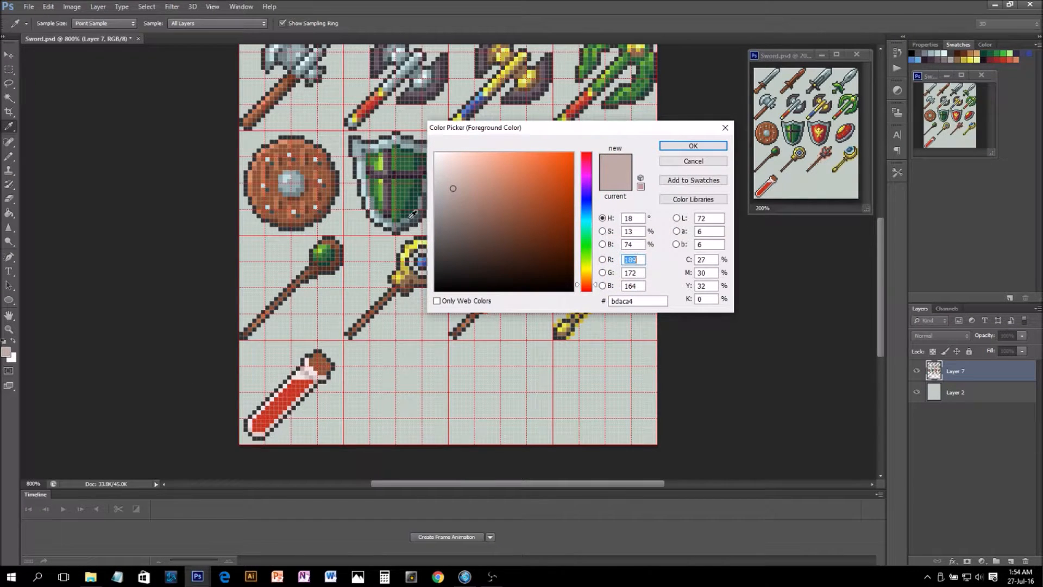
{"action": "left_click_drag", "start_coordinate": [451, 190], "coordinate": [457, 196]}
{"action": "left_click", "coordinate": [693, 145]}
{"action": "left_click", "coordinate": [303, 367]}
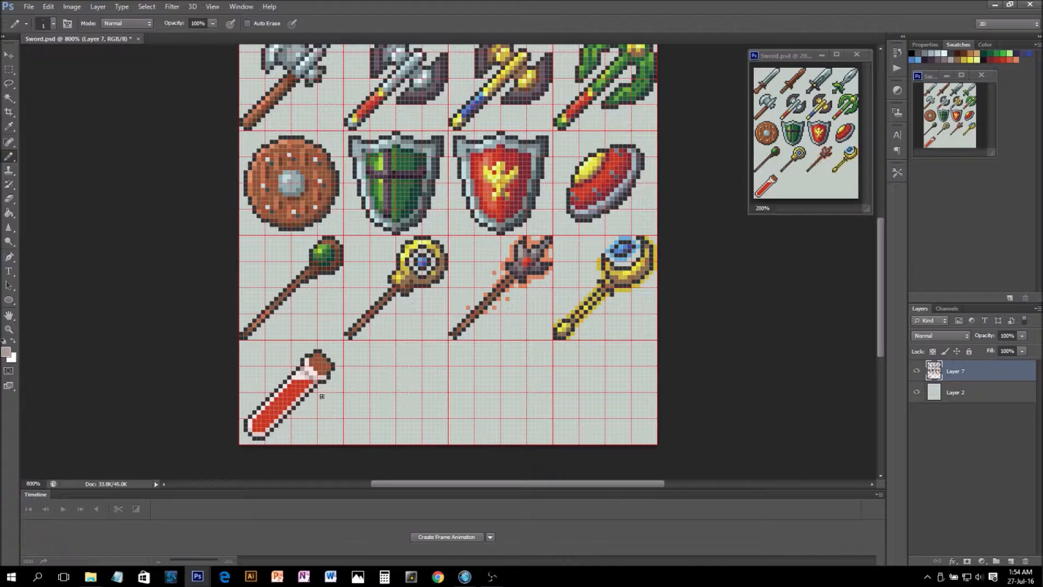
{"action": "left_click", "coordinate": [257, 433]}
{"action": "left_click", "coordinate": [249, 426], "text": "alt"}
{"action": "left_click", "coordinate": [263, 432], "text": "alt"}
{"action": "key", "text": "alt"}
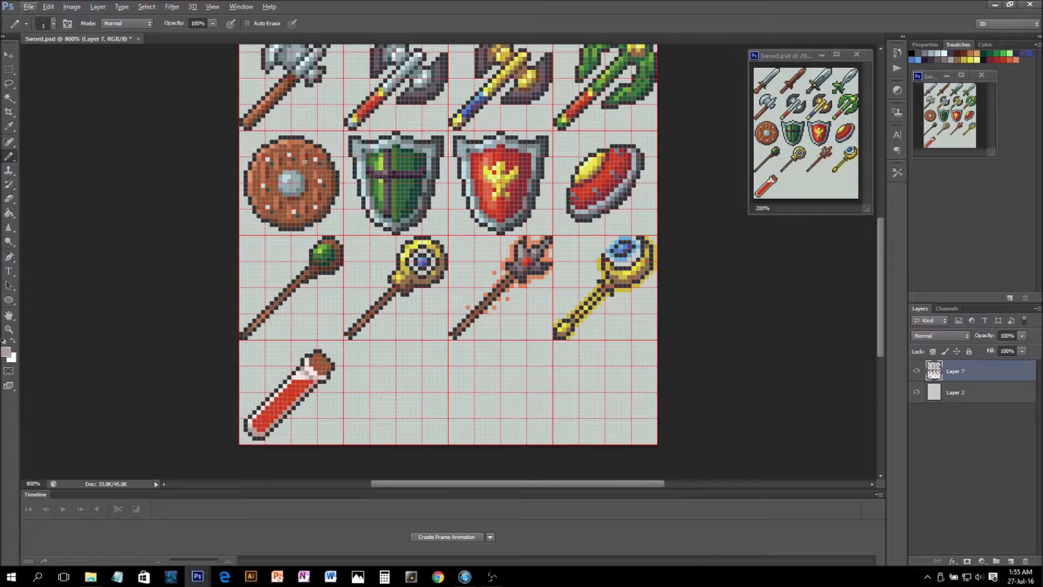
- Shade the vial's cork with brown tones sampled from the round wooden shield, limiting the fill to contiguous pixels
{"action": "left_click", "coordinate": [305, 152], "text": "alt"}
{"action": "key", "text": "g"}
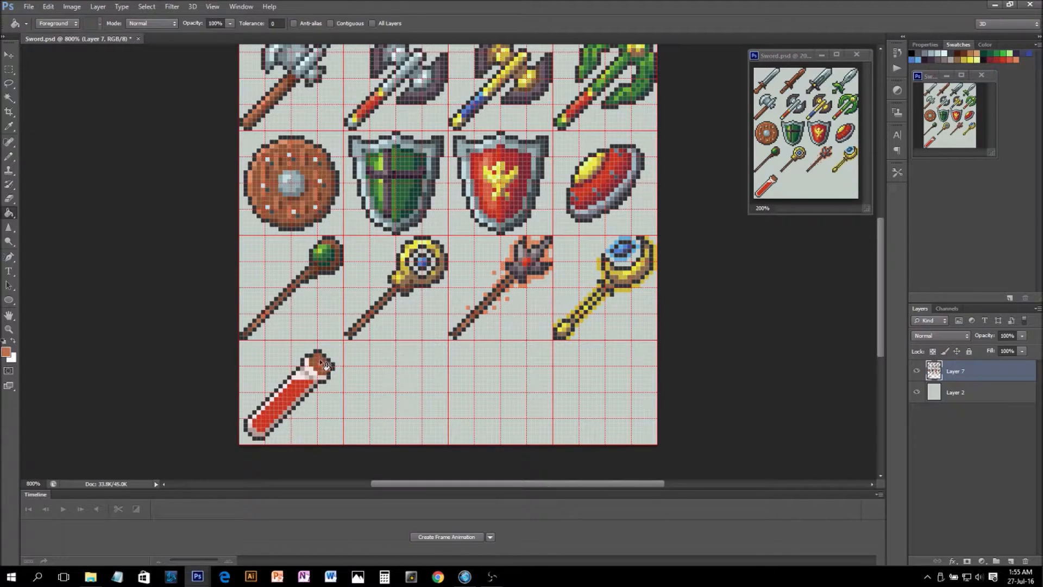
{"action": "left_click", "coordinate": [325, 364]}
{"action": "key", "text": "ctrl+z"}
{"action": "left_click", "coordinate": [330, 23]}
{"action": "key", "text": "b"}
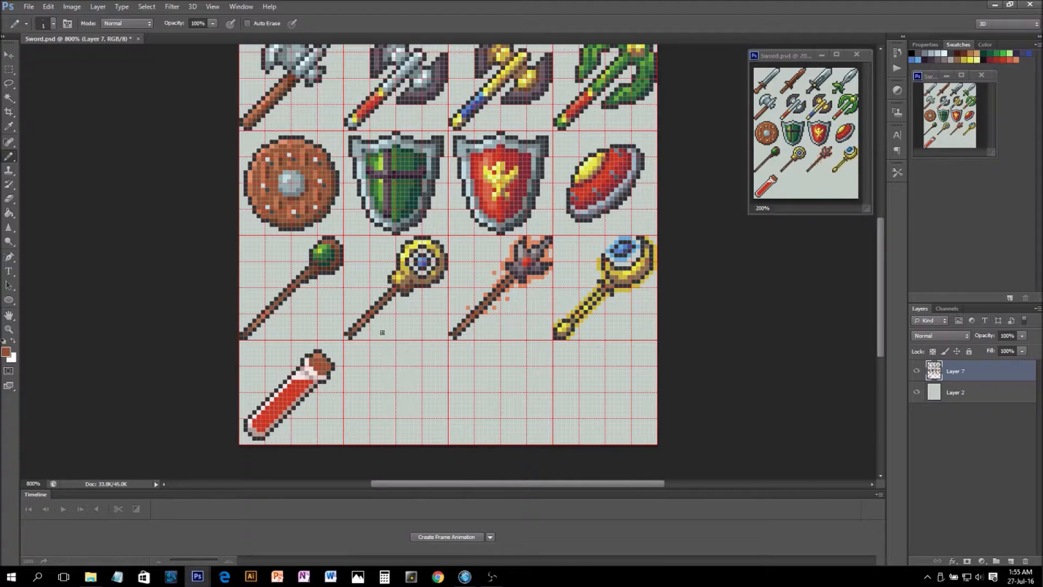
{"action": "left_click", "coordinate": [272, 174], "text": "alt"}
{"action": "left_click", "coordinate": [319, 363], "text": "alt"}
{"action": "key", "text": "alt"}
- Set the foreground colour to #edd1d1 for tinting the vial's glass and ready the Pencil tool
{"action": "left_click", "coordinate": [300, 374], "text": "alt"}
{"action": "left_click", "coordinate": [7, 353]}
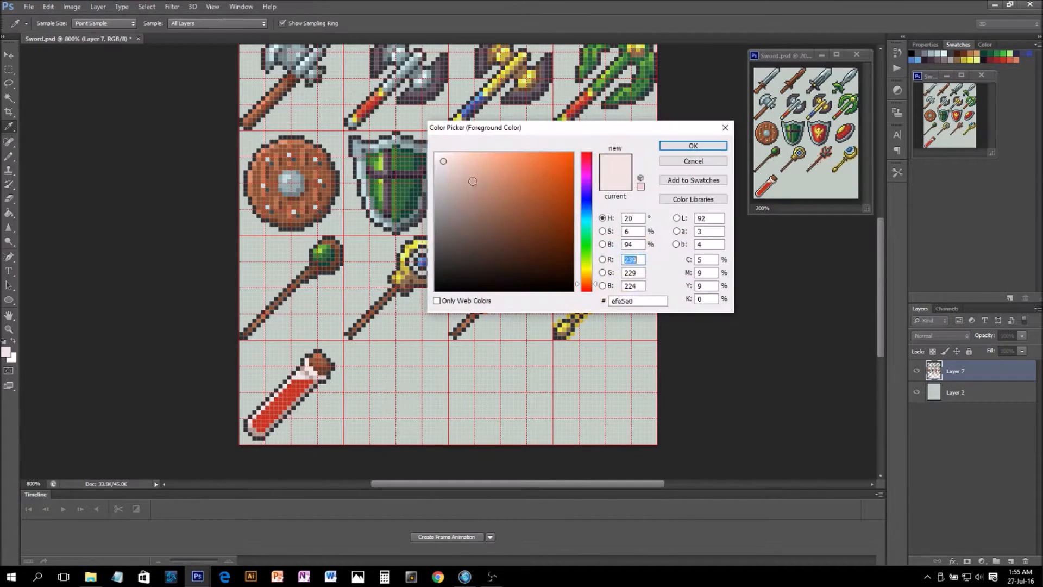
{"action": "left_click", "coordinate": [585, 291]}
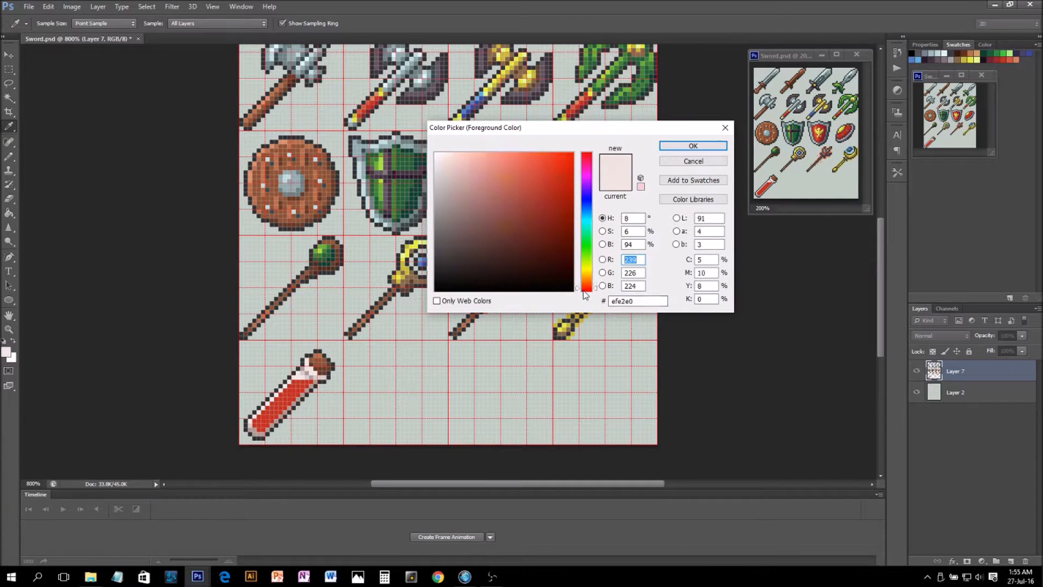
{"action": "left_click", "coordinate": [452, 159]}
{"action": "left_click_drag", "start_coordinate": [453, 159], "coordinate": [451, 162]}
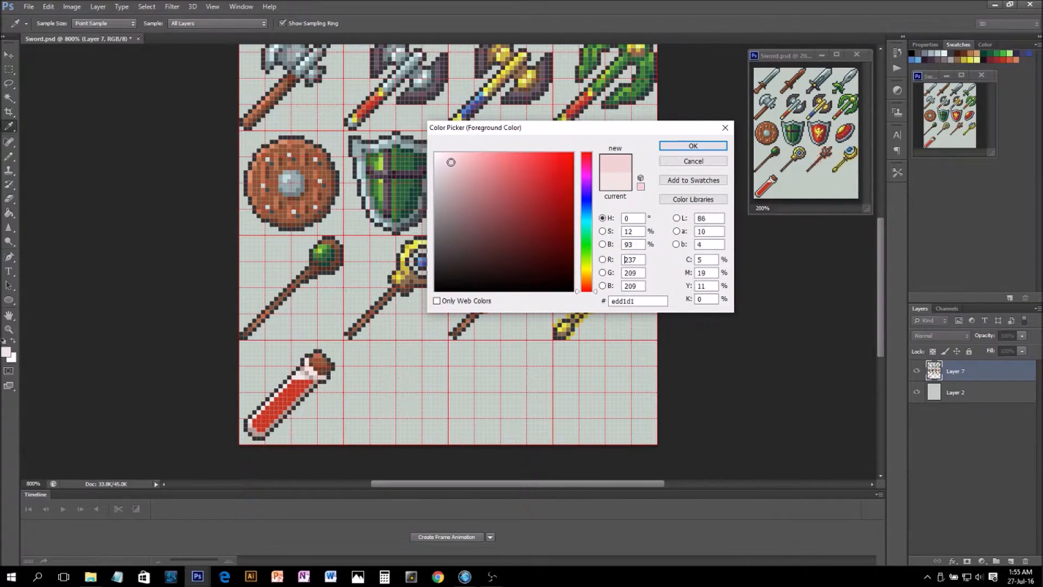
{"action": "left_click", "coordinate": [673, 148]}
{"action": "key", "text": "b"}
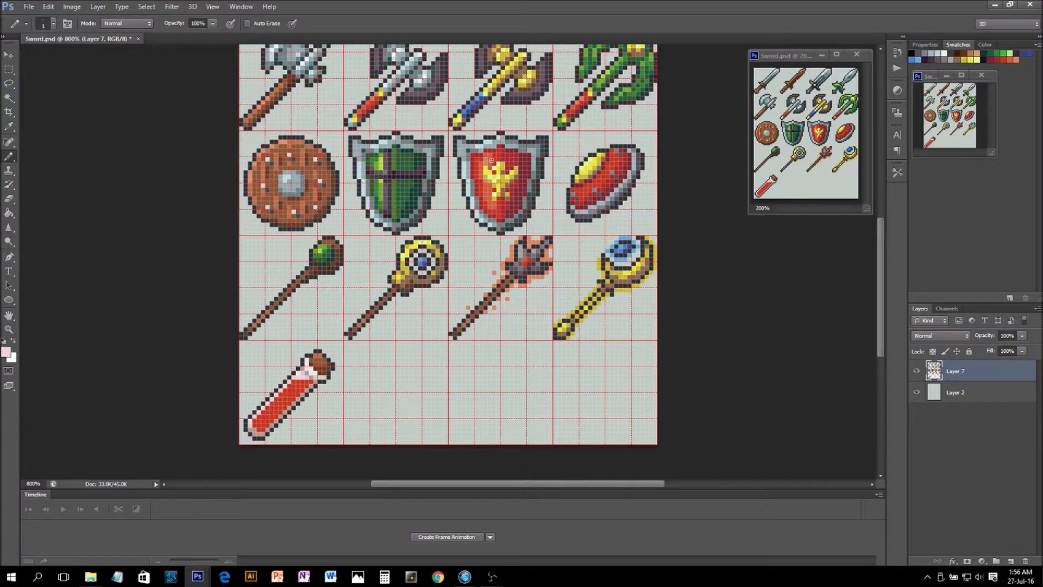
- Recolour and shade the vial's liquid with medium and dark reds sampled from the red shield
{"action": "left_click", "coordinate": [501, 148], "text": "alt"}
{"action": "left_click", "coordinate": [509, 156], "text": "alt"}
{"action": "key", "text": "g"}
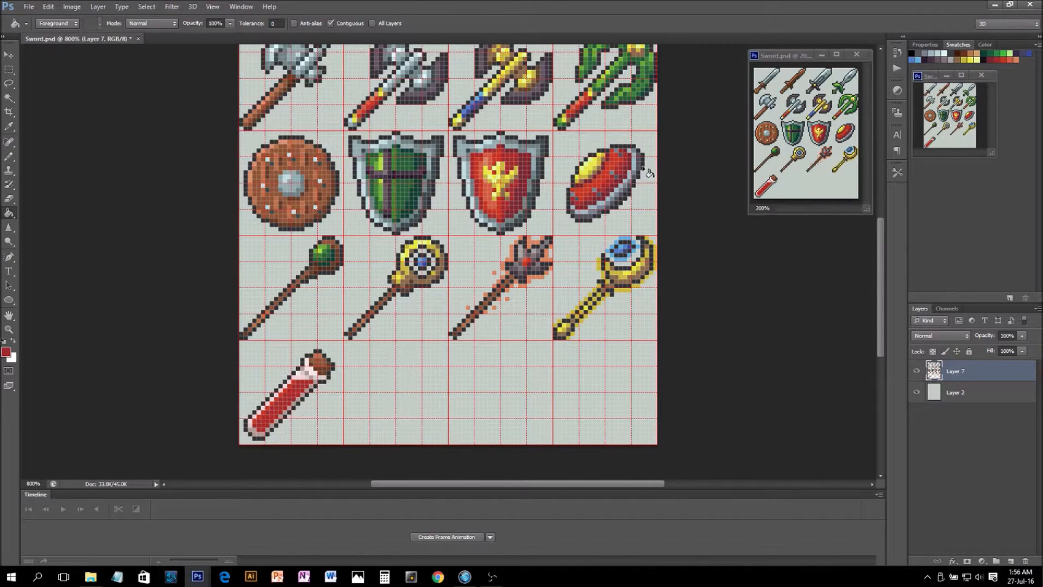
{"action": "left_click", "coordinate": [525, 170], "text": "alt"}
{"action": "key", "text": "b"}
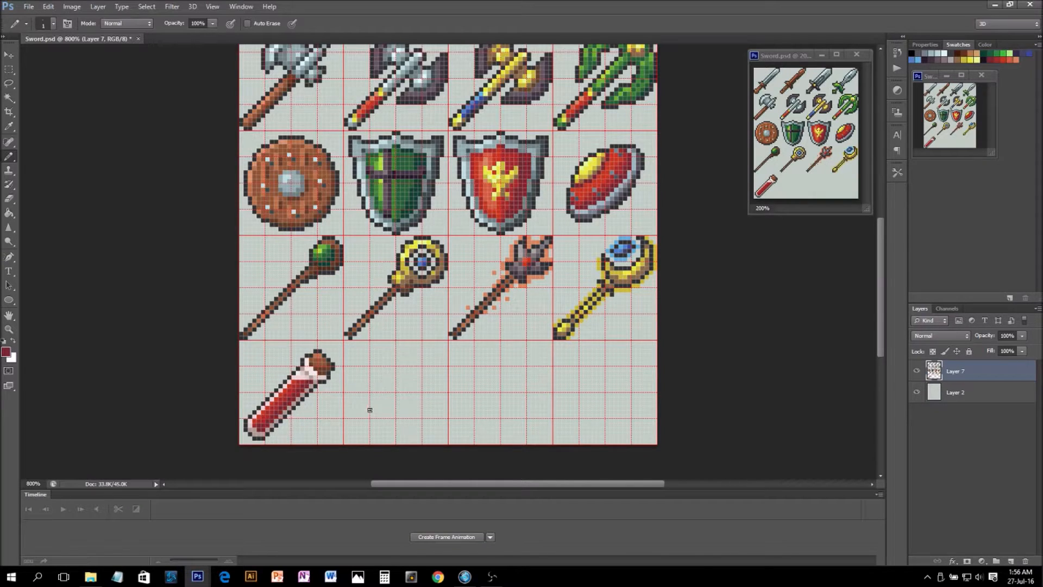
- Resample the liquid's own red shades and refine its shading pixels near the vial's neck
{"action": "left_click", "coordinate": [295, 380], "text": "alt"}
{"action": "left_click", "coordinate": [301, 384], "text": "alt"}
{"action": "left_click", "coordinate": [298, 380], "text": "alt"}
{"action": "left_click", "coordinate": [300, 385], "text": "alt"}
{"action": "left_click", "coordinate": [299, 380], "text": "alt"}
- Choose a pale red foreground colour and pencil a diagonal highlight along the length of the liquid
{"action": "left_click", "coordinate": [6, 352]}
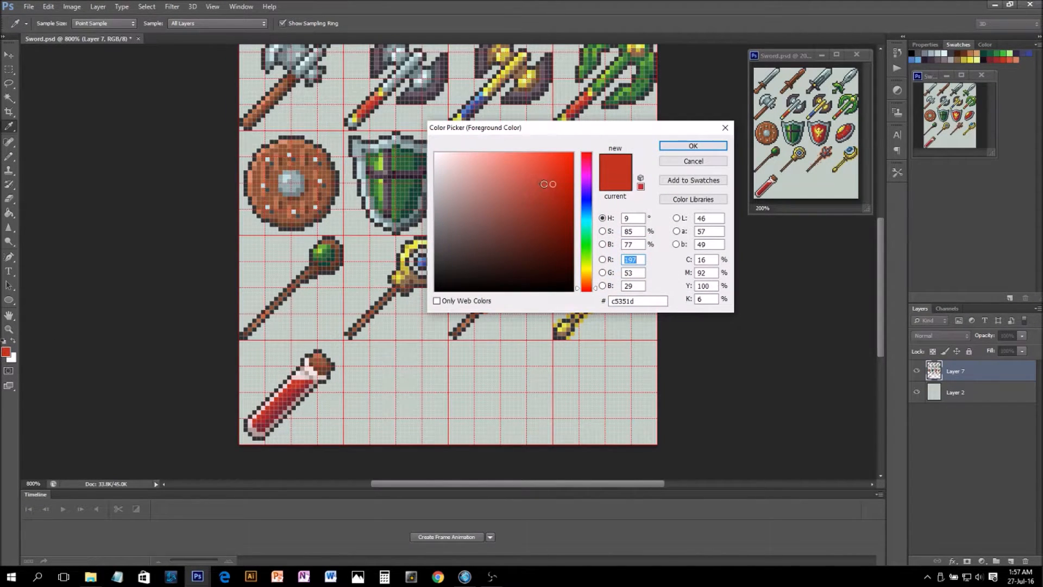
{"action": "left_click_drag", "start_coordinate": [540, 182], "coordinate": [485, 172]}
{"action": "left_click", "coordinate": [693, 145]}
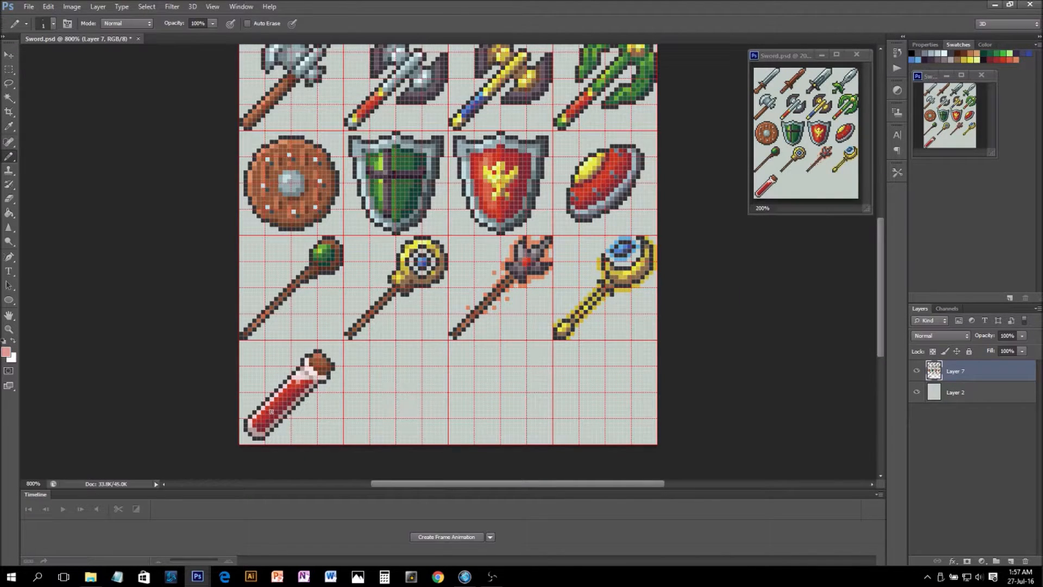
{"action": "left_click_drag", "start_coordinate": [264, 416], "coordinate": [296, 384]}
- Soften the liquid's highlight with #d1796b and choose a slightly darker, more saturated red for further blending
{"action": "left_click", "coordinate": [6, 352]}
{"action": "left_click_drag", "start_coordinate": [483, 174], "coordinate": [502, 177]}
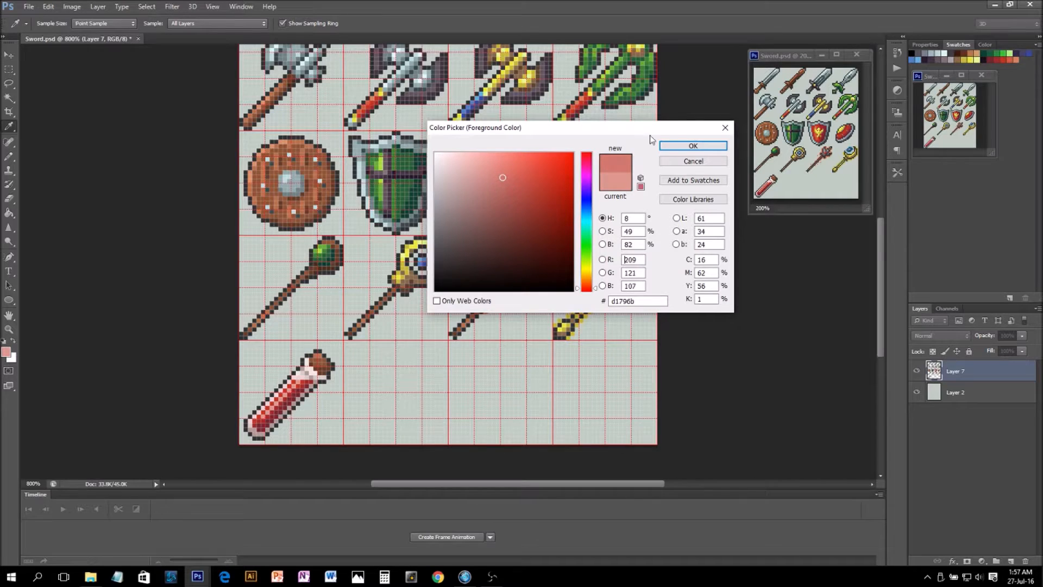
{"action": "left_click", "coordinate": [693, 146]}
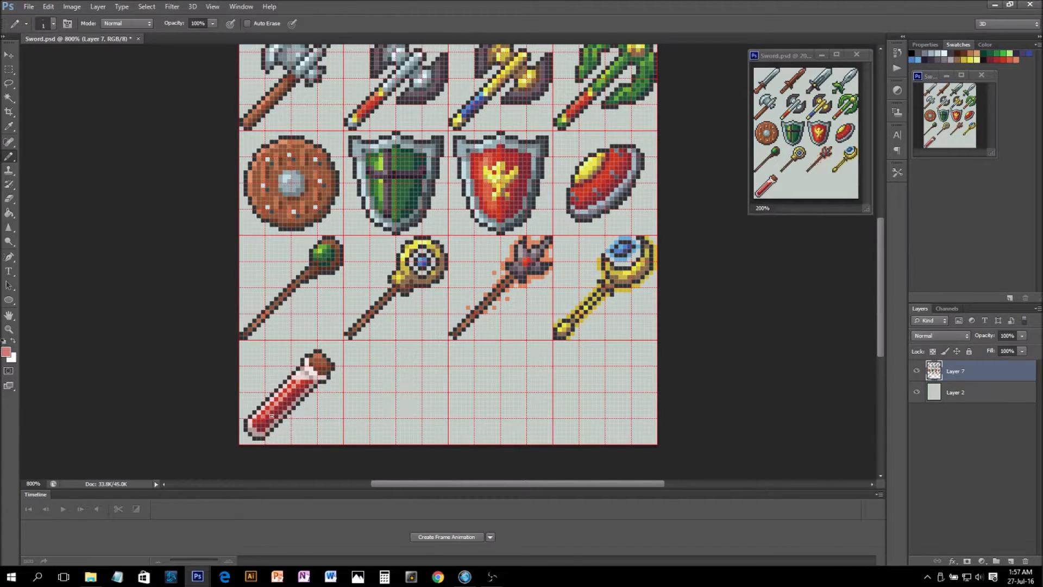
{"action": "left_click", "coordinate": [262, 414]}
{"action": "left_click", "coordinate": [6, 352]}
{"action": "mouse_move", "coordinate": [502, 177]}
{"action": "left_mouse_down"}
{"action": "mouse_move", "coordinate": [496, 190]}
{"action": "mouse_move", "coordinate": [512, 193]}
{"action": "left_mouse_up"}
{"action": "left_click", "coordinate": [679, 147]}
- Try shading the vial's lower glass edge with #9c8980, undo the stroke, and resample the pale glass colour
{"action": "left_click", "coordinate": [303, 395], "text": "alt"}
{"action": "left_click", "coordinate": [6, 352]}
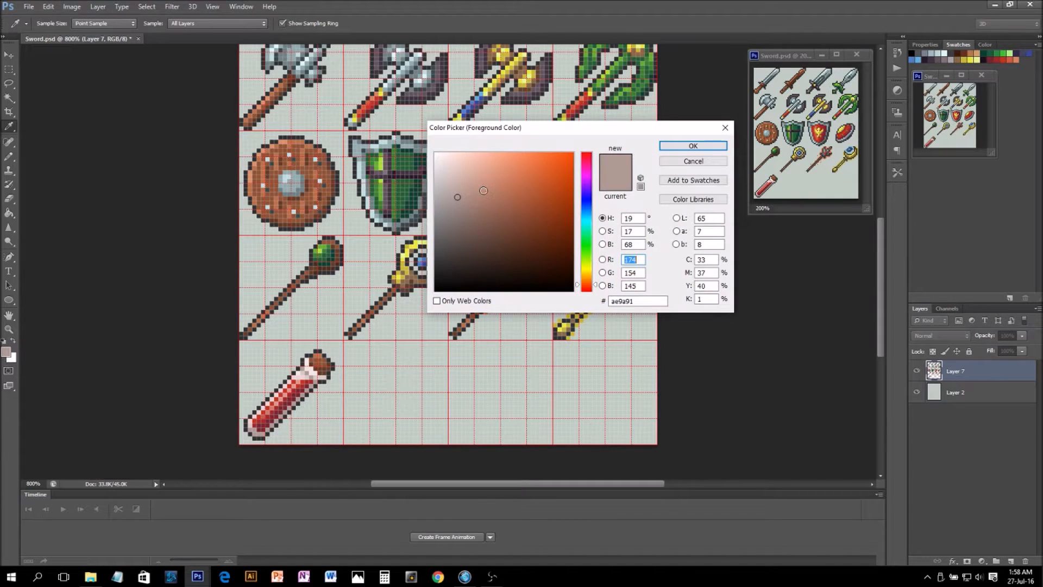
{"action": "left_click_drag", "start_coordinate": [457, 196], "coordinate": [459, 206]}
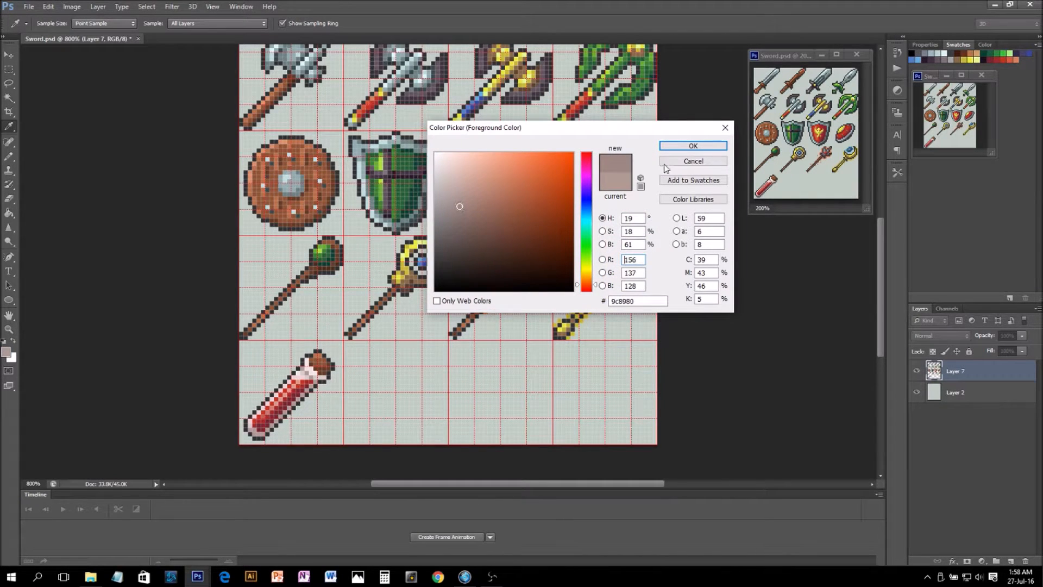
{"action": "left_click", "coordinate": [689, 146]}
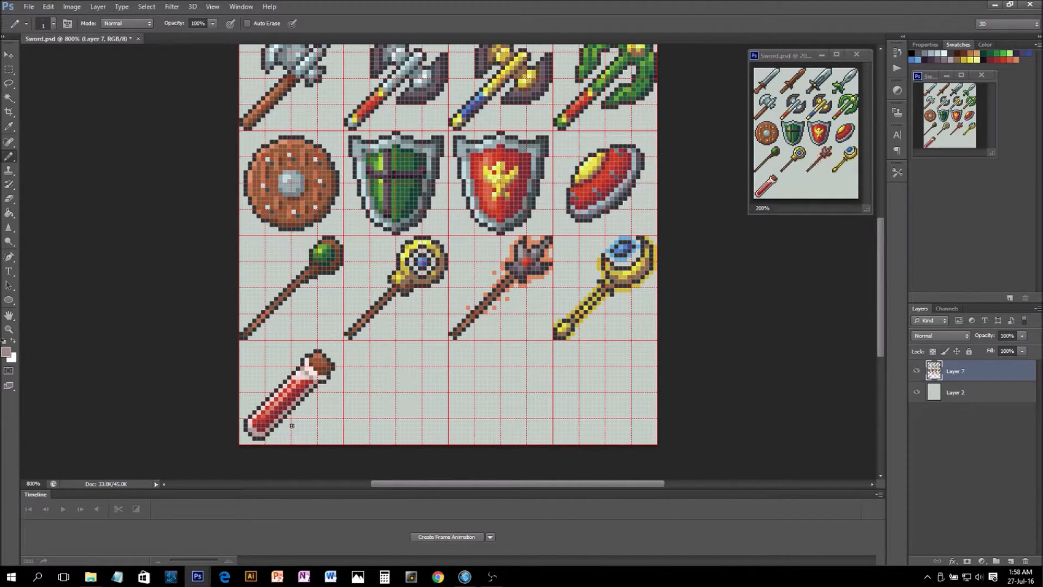
{"action": "left_click_drag", "start_coordinate": [284, 411], "coordinate": [260, 433]}
{"action": "key", "text": "ctrl+z"}
{"action": "left_click", "coordinate": [305, 370], "text": "alt"}
- Duplicate the finished red vial into the second cell of the bottom row and deselect it
{"action": "key", "text": "m"}
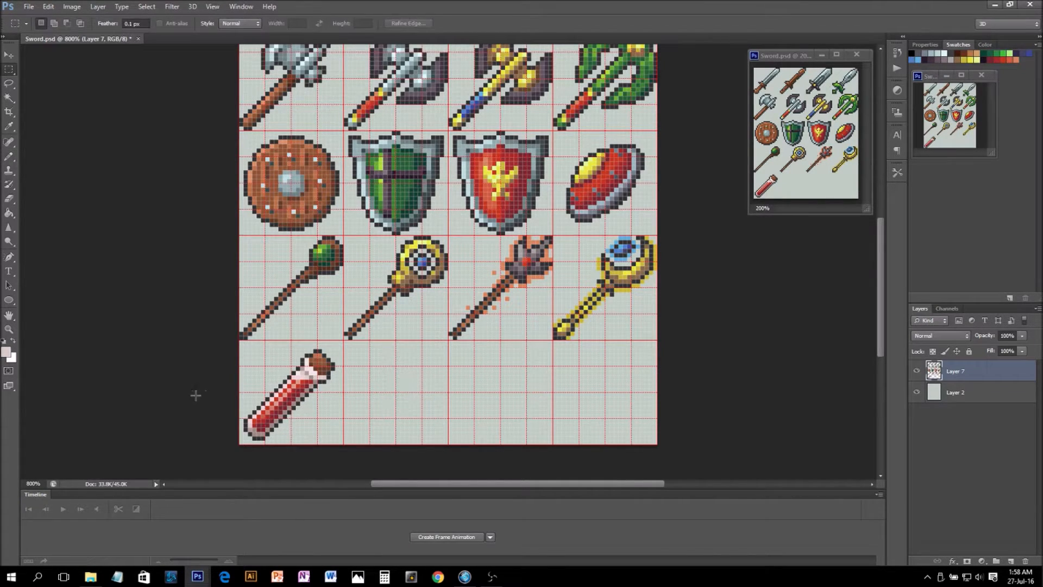
{"action": "left_click_drag", "start_coordinate": [241, 341], "coordinate": [341, 441]}
{"action": "left_click_drag", "start_coordinate": [284, 407], "coordinate": [388, 408]}
{"action": "key", "text": "ctrl+d"}
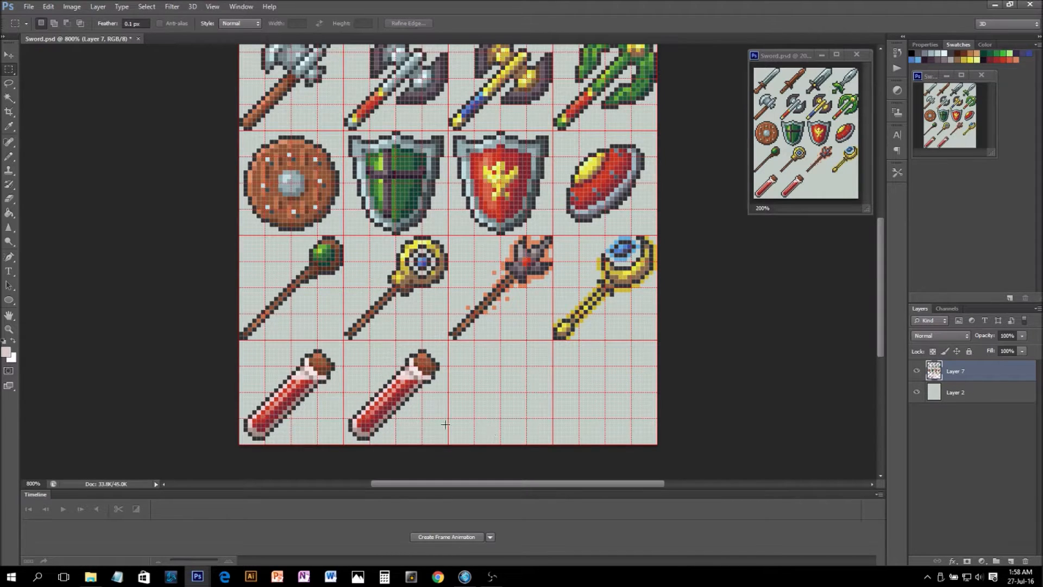
- Select the duplicate vial's cell and recolour its highlight pixels light blue sampled from the golden axe's handle, using a non-contiguous fill
{"action": "key", "text": "g"}
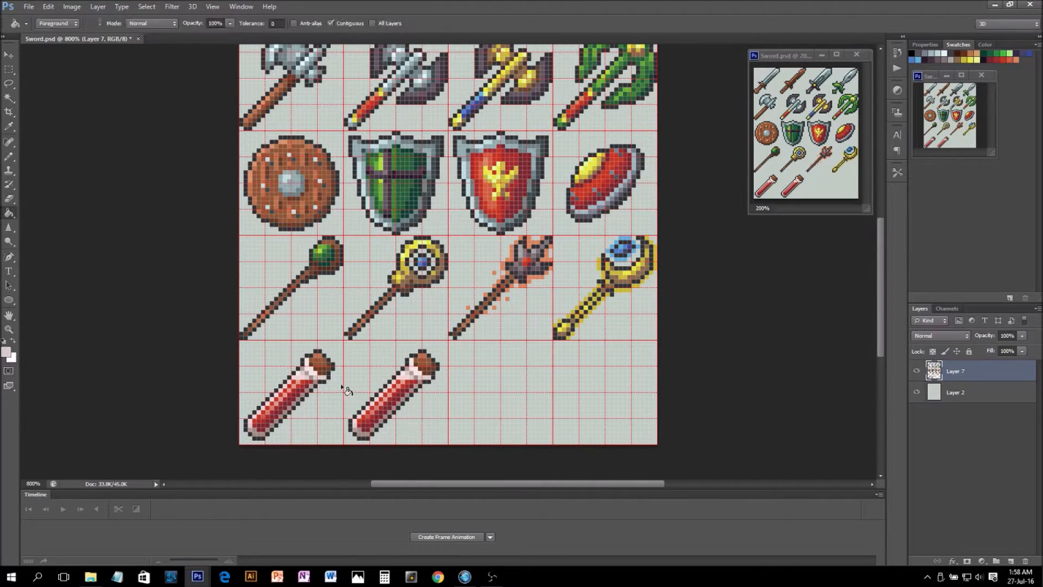
{"action": "key", "text": "m"}
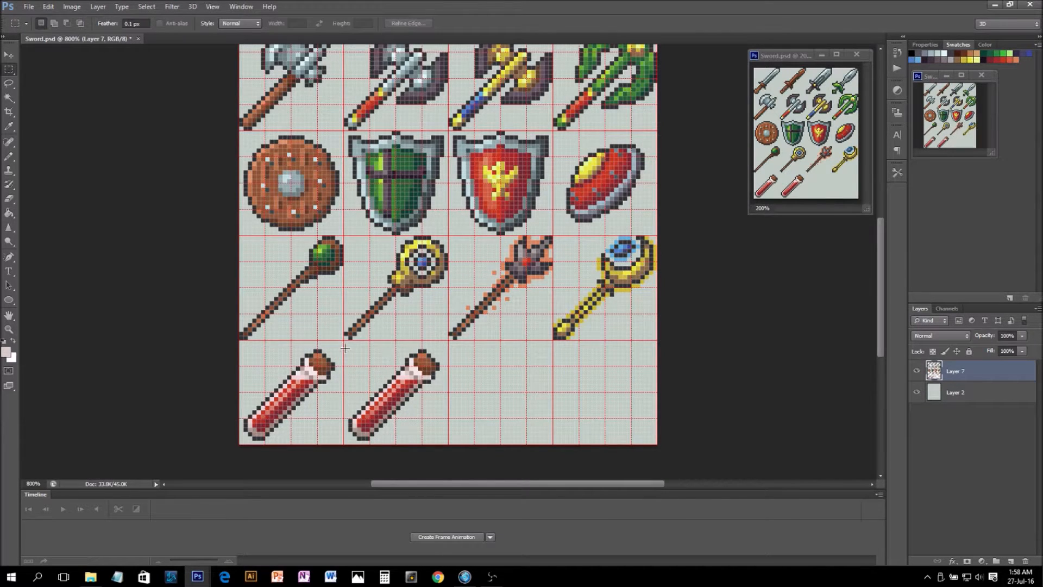
{"action": "left_click_drag", "start_coordinate": [346, 342], "coordinate": [448, 444]}
{"action": "key", "text": "g"}
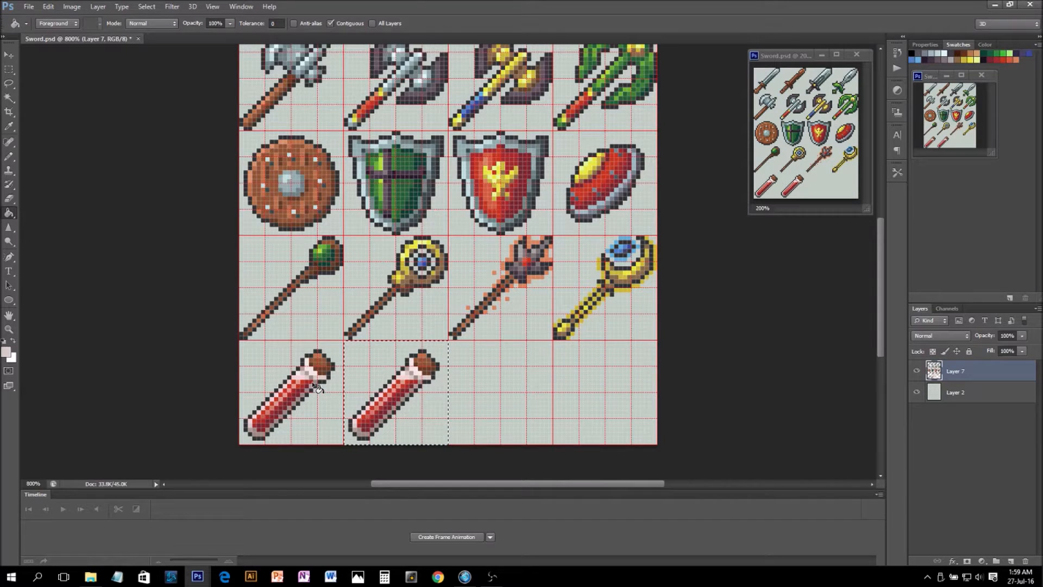
{"action": "scroll", "coordinate": [426, 337], "scroll_direction": "up", "scroll_amount": 3}
{"action": "scroll", "coordinate": [438, 318], "scroll_direction": "down", "scroll_amount": 2}
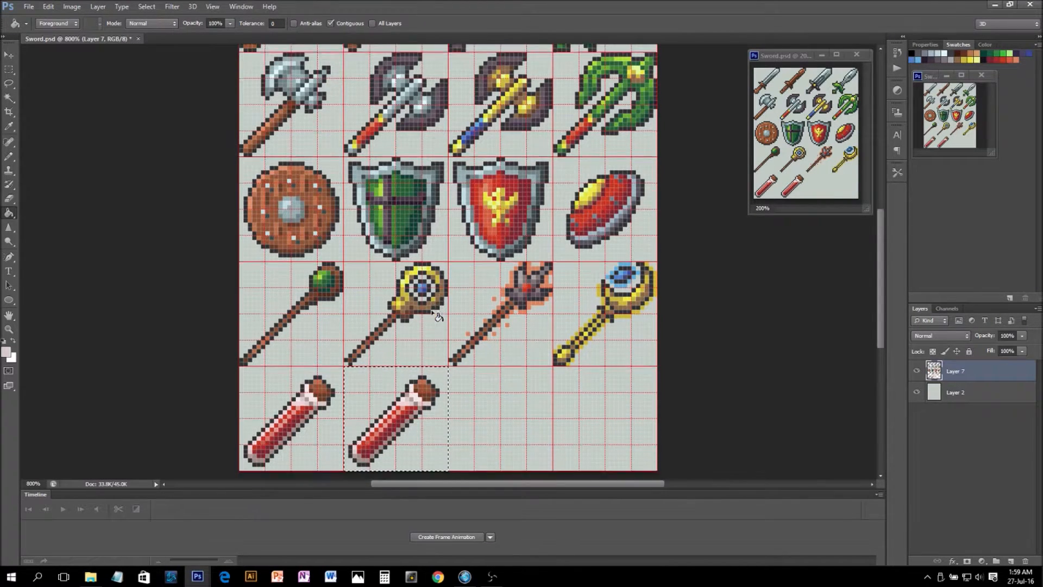
{"action": "scroll", "coordinate": [569, 200], "scroll_direction": "up", "scroll_amount": 6}
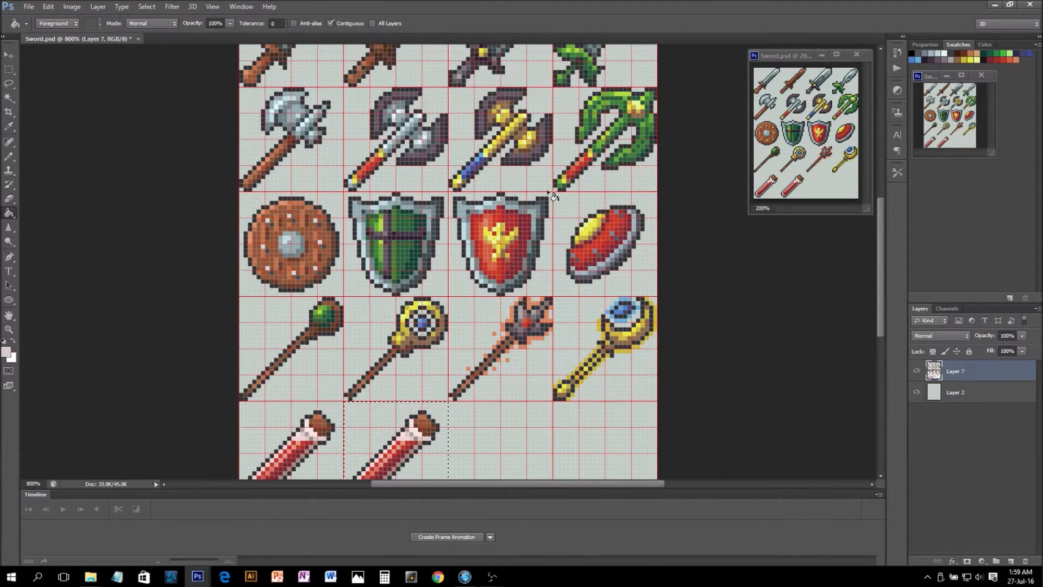
{"action": "scroll", "coordinate": [536, 206], "scroll_direction": "down", "scroll_amount": 4}
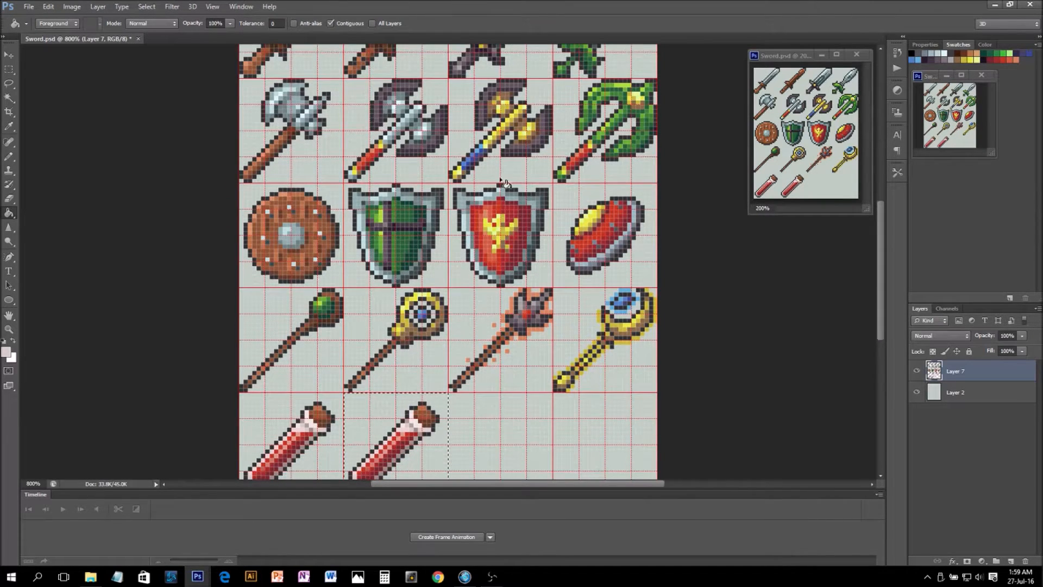
{"action": "left_click", "coordinate": [479, 142], "text": "alt"}
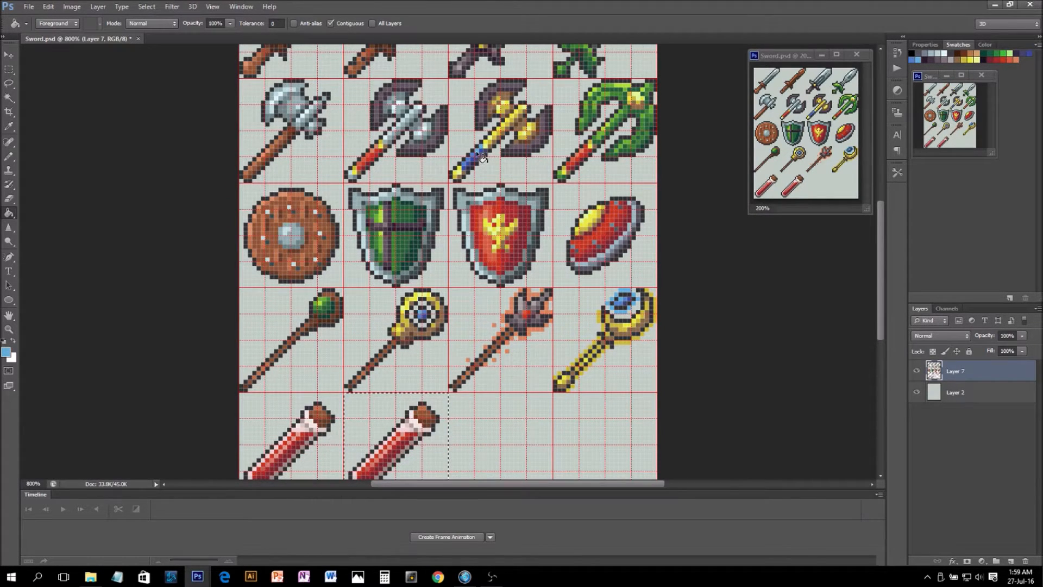
{"action": "scroll", "coordinate": [419, 298], "scroll_direction": "down", "scroll_amount": 6}
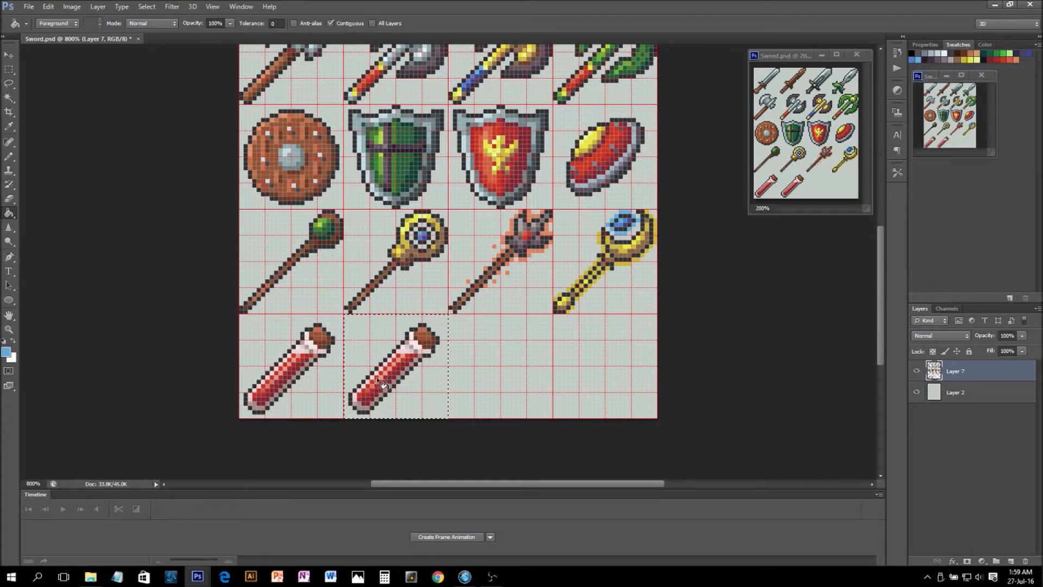
{"action": "left_click", "coordinate": [330, 23]}
- Recolour the second vial's highlight and liquid pixels with medium and darker blues sampled from the golden axe's handle
{"action": "left_click", "coordinate": [477, 70], "text": "alt"}
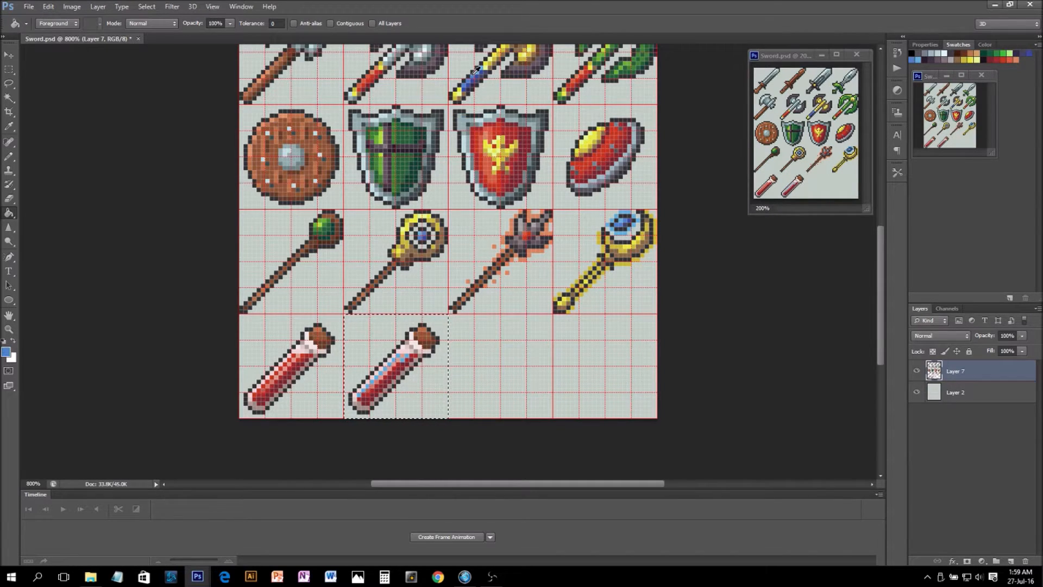
{"action": "left_click", "coordinate": [396, 371]}
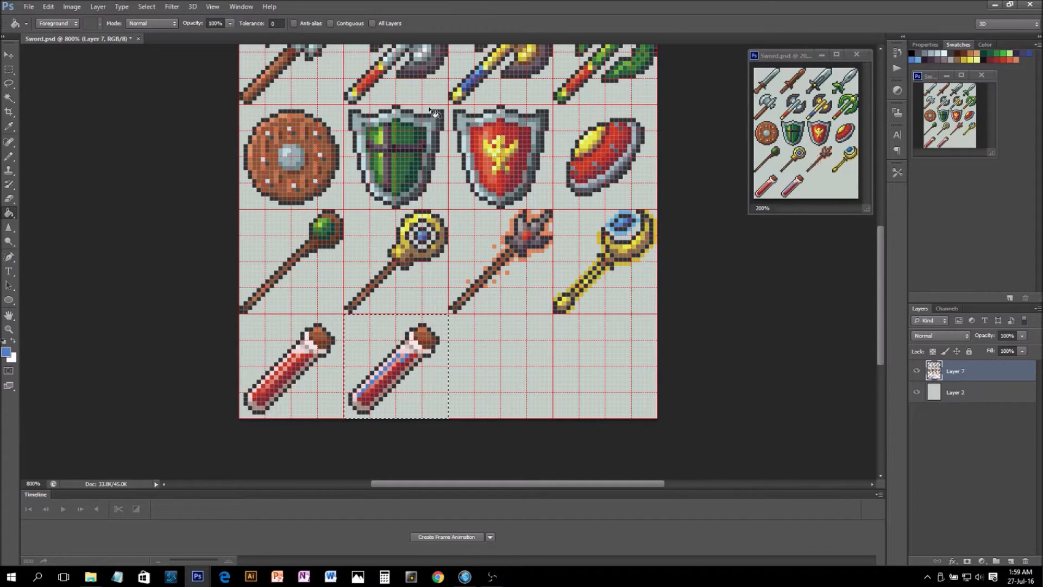
{"action": "left_click", "coordinate": [467, 82], "text": "alt"}
{"action": "left_click", "coordinate": [368, 399]}
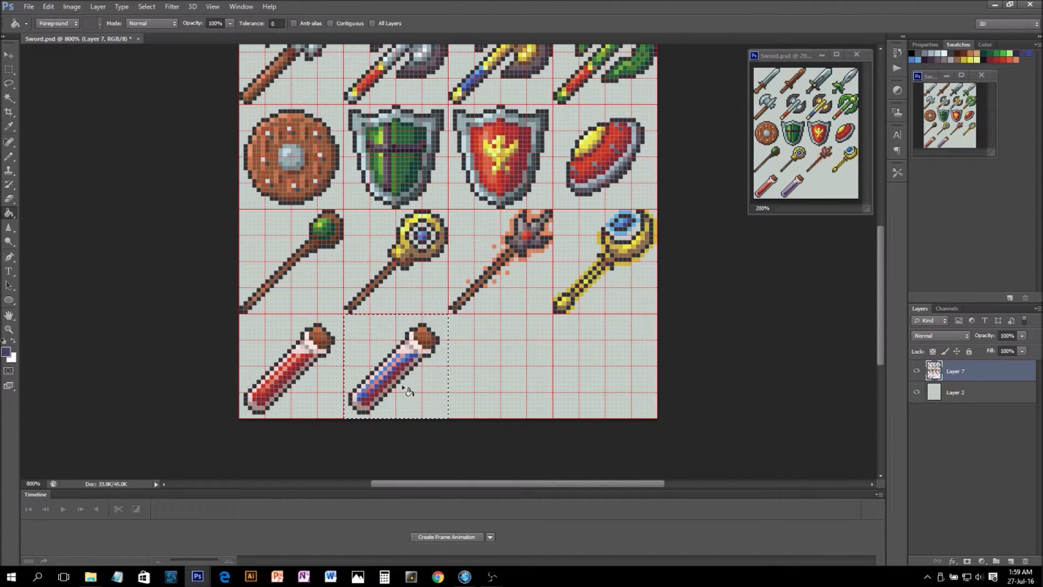
- Choose a deeper blue based on the second vial's liquid and fill its remaining red pixels with it
{"action": "key", "text": "i"}
{"action": "left_click", "coordinate": [397, 362]}
{"action": "left_click", "coordinate": [8, 352]}
{"action": "mouse_move", "coordinate": [524, 208]}
{"action": "left_mouse_down"}
{"action": "mouse_move", "coordinate": [535, 220]}
{"action": "mouse_move", "coordinate": [590, 194]}
{"action": "left_mouse_up"}
{"action": "left_click_drag", "start_coordinate": [535, 220], "coordinate": [518, 230]}
{"action": "left_click", "coordinate": [662, 148]}
{"action": "key", "text": "g"}
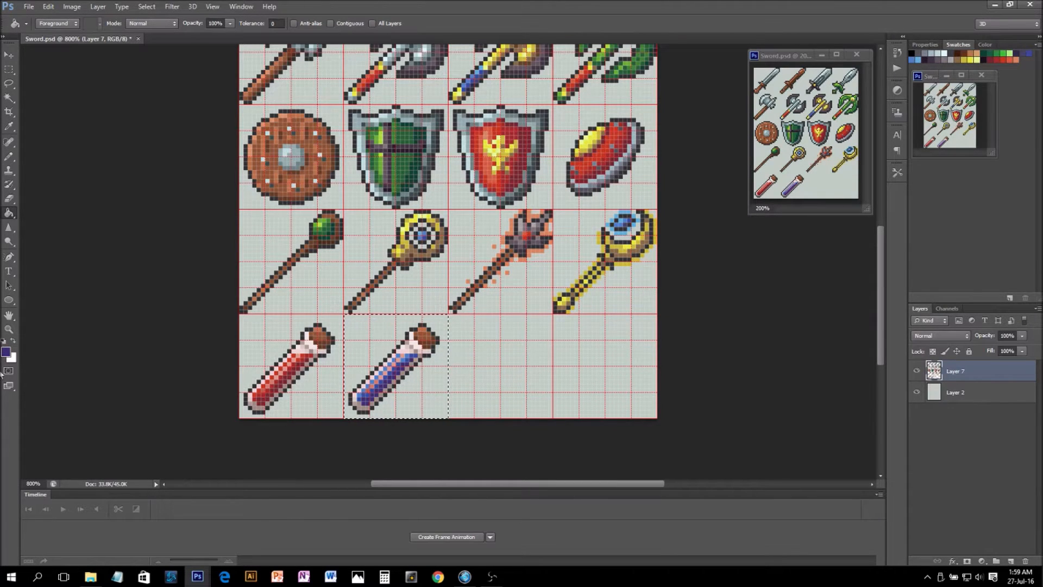
- Darken the foreground blue further for the second vial's deepest liquid shading
{"action": "left_click", "coordinate": [6, 352]}
{"action": "left_click_drag", "start_coordinate": [519, 232], "coordinate": [510, 246]}
{"action": "left_click", "coordinate": [693, 145]}
- Set the foreground to pale blue #a5bcde, starting from the second vial's sampled blue, for recolouring its pinkish edge pixels with the fill tool
{"action": "left_click", "coordinate": [393, 364], "text": "alt"}
{"action": "left_click", "coordinate": [393, 361], "text": "alt"}
{"action": "left_click_drag", "start_coordinate": [485, 175], "coordinate": [470, 170]}
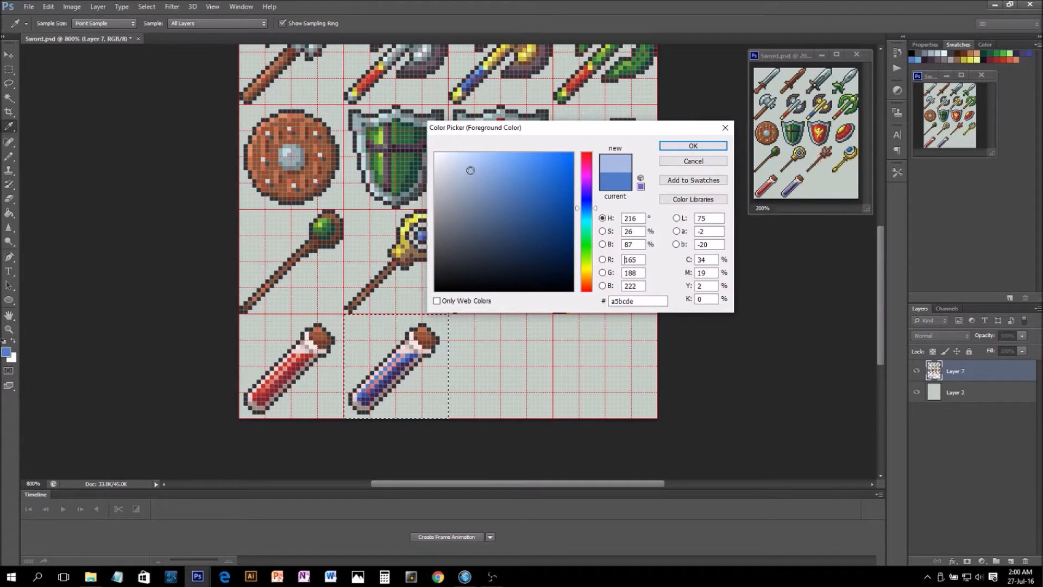
{"action": "left_click", "coordinate": [693, 145]}
{"action": "key", "text": "g"}
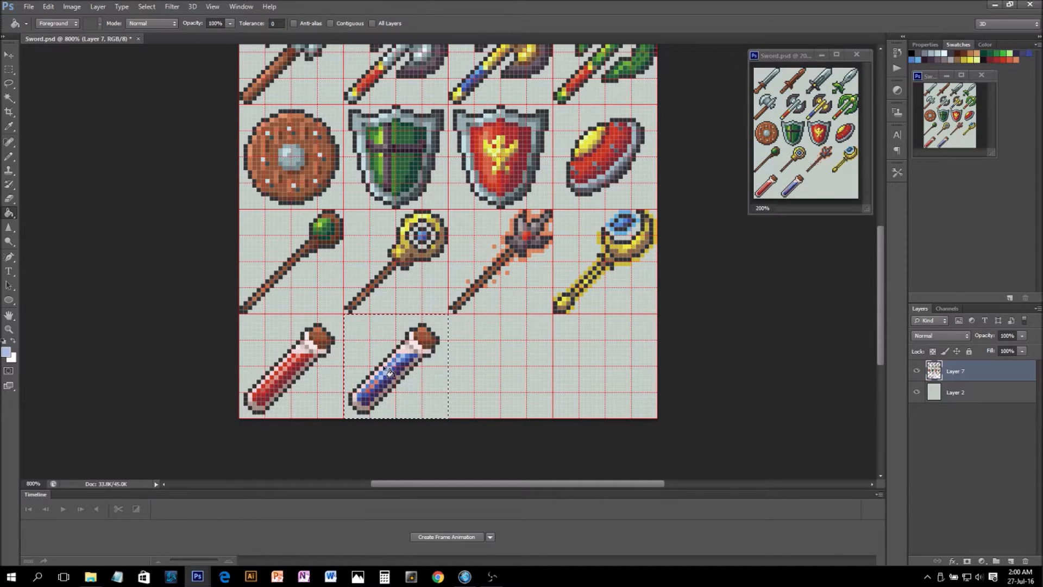
- Darken the foreground blue to #9cb3d5 and #879fc1 for successive shades along the second vial's edges
{"action": "left_click", "coordinate": [7, 352]}
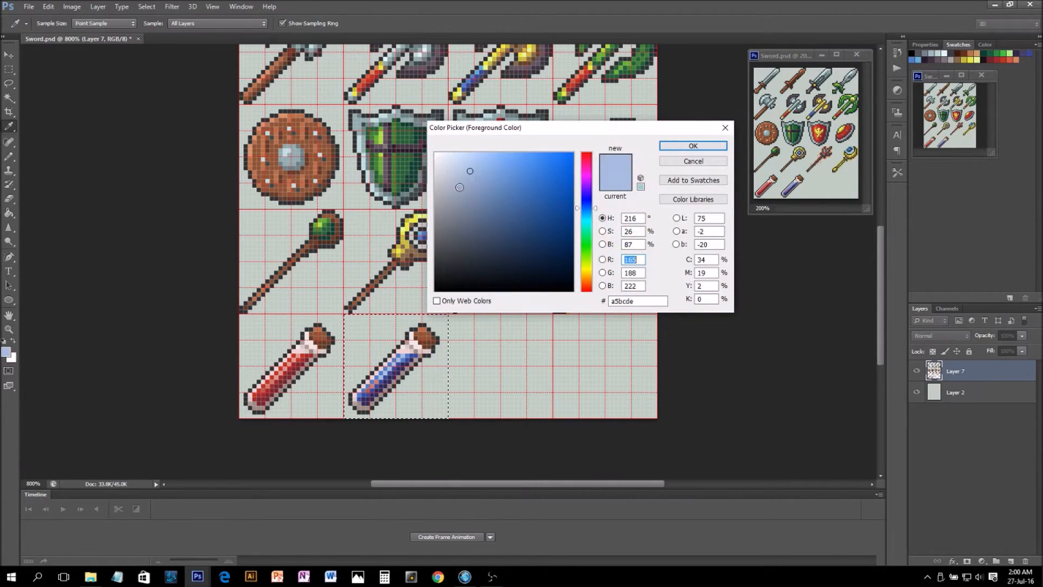
{"action": "mouse_move", "coordinate": [470, 170]}
{"action": "left_mouse_down"}
{"action": "mouse_move", "coordinate": [461, 172]}
{"action": "mouse_move", "coordinate": [472, 176]}
{"action": "left_mouse_up"}
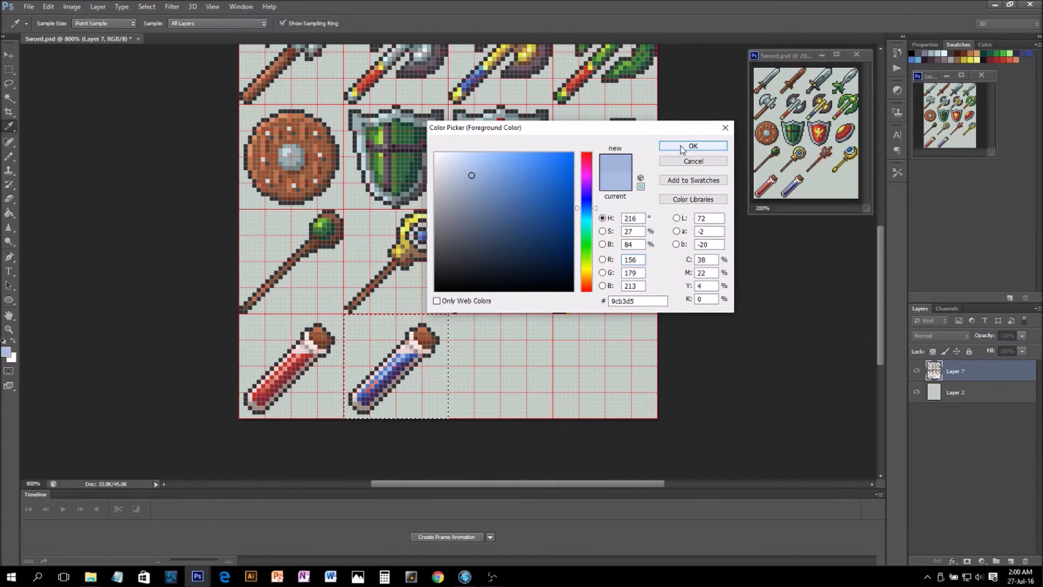
{"action": "left_click", "coordinate": [693, 145]}
{"action": "key", "text": "g"}
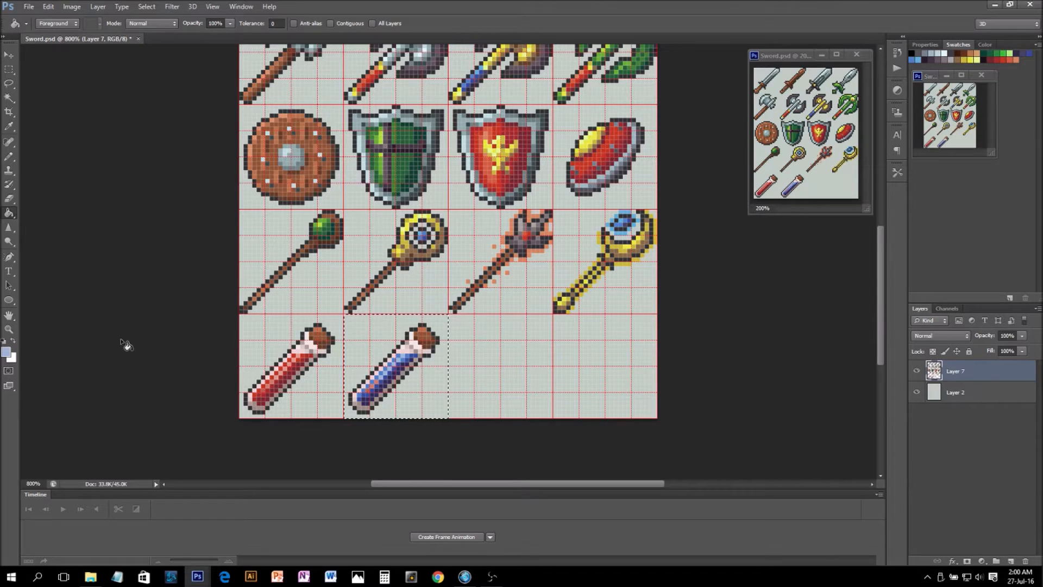
{"action": "left_click", "coordinate": [7, 352]}
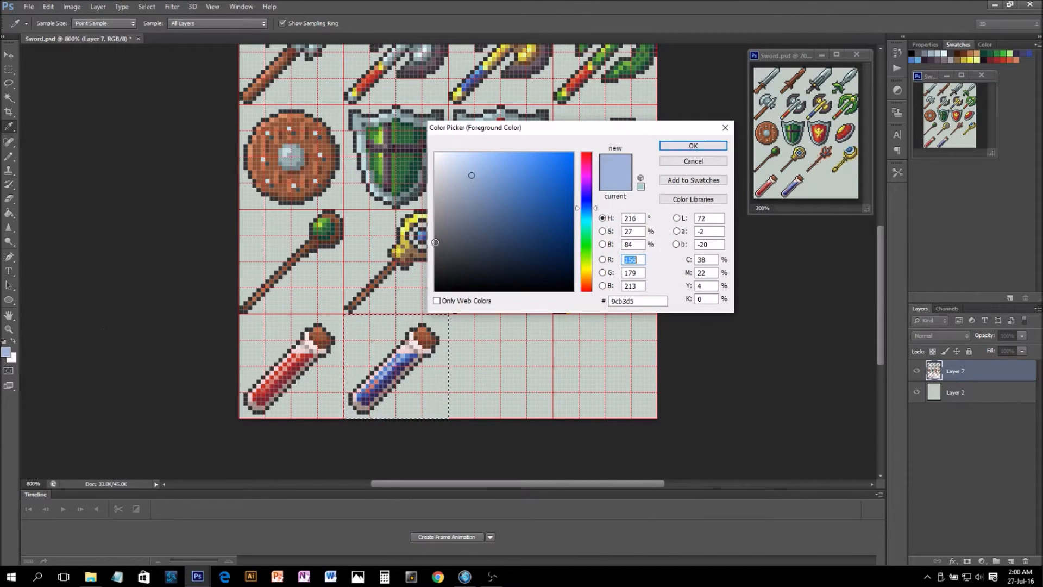
{"action": "left_click", "coordinate": [473, 182]}
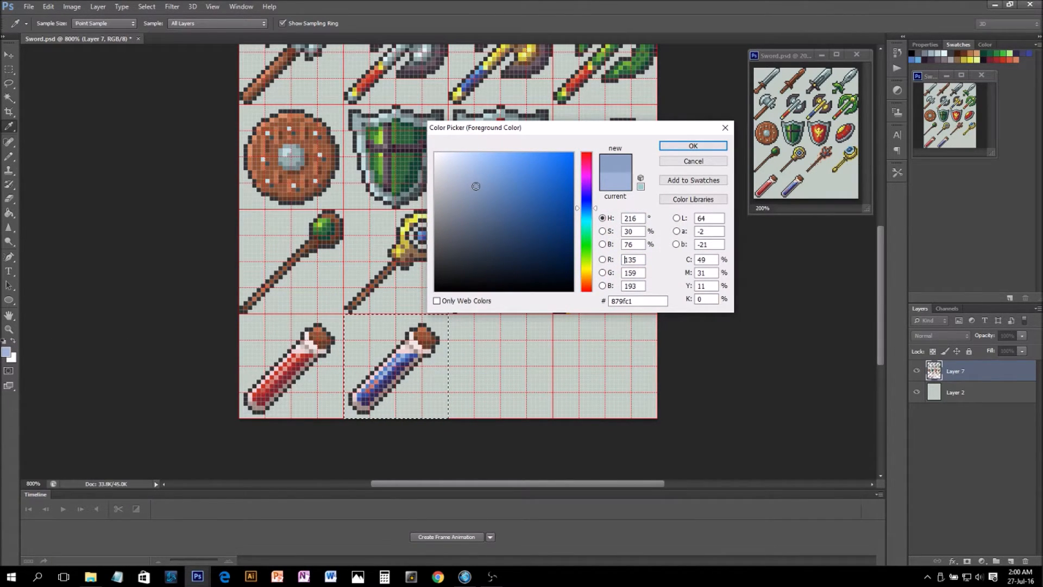
{"action": "left_click", "coordinate": [693, 146]}
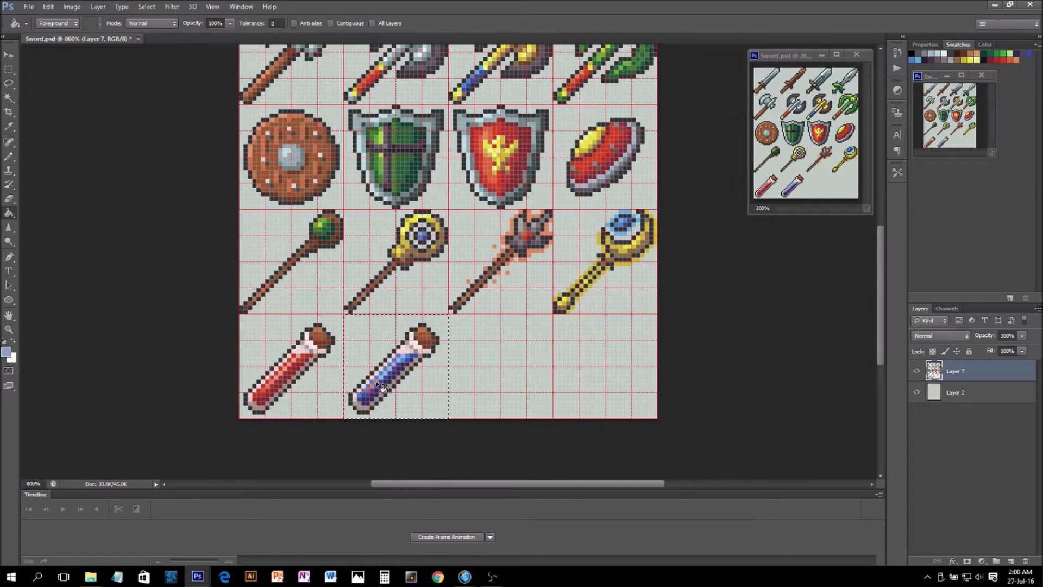
- Darken the foreground blue to #7187a7 and fill the matching lower-edge pixels of the second vial with it
{"action": "left_click", "coordinate": [7, 352]}
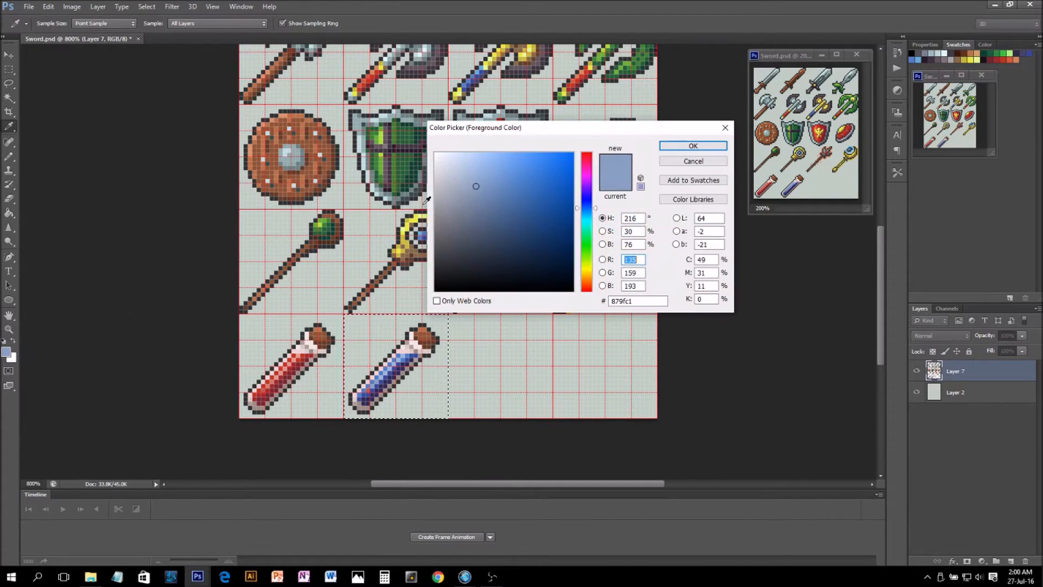
{"action": "left_click", "coordinate": [479, 199]}
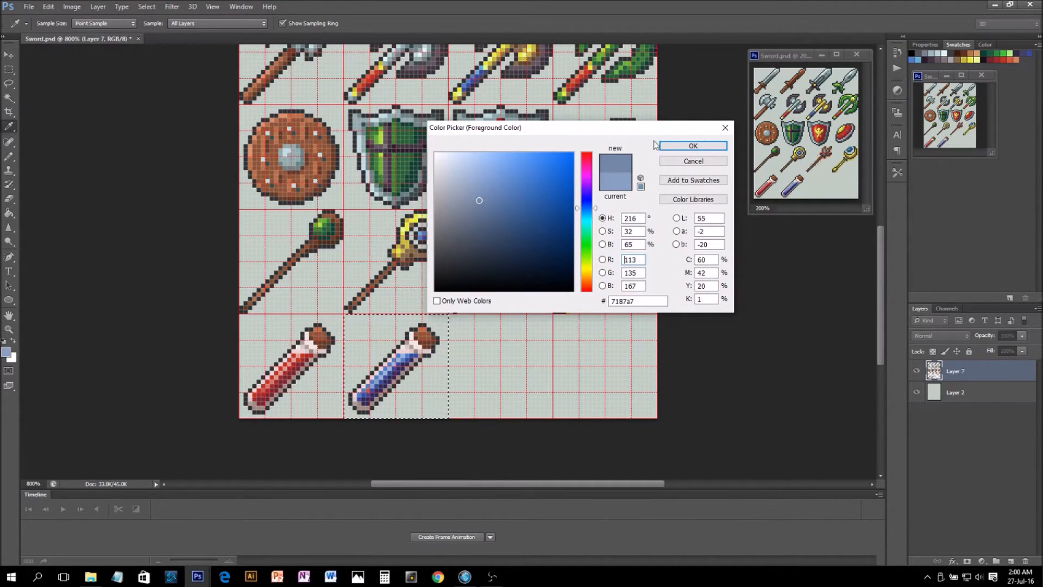
{"action": "left_click", "coordinate": [693, 145]}
{"action": "left_click", "coordinate": [382, 397]}
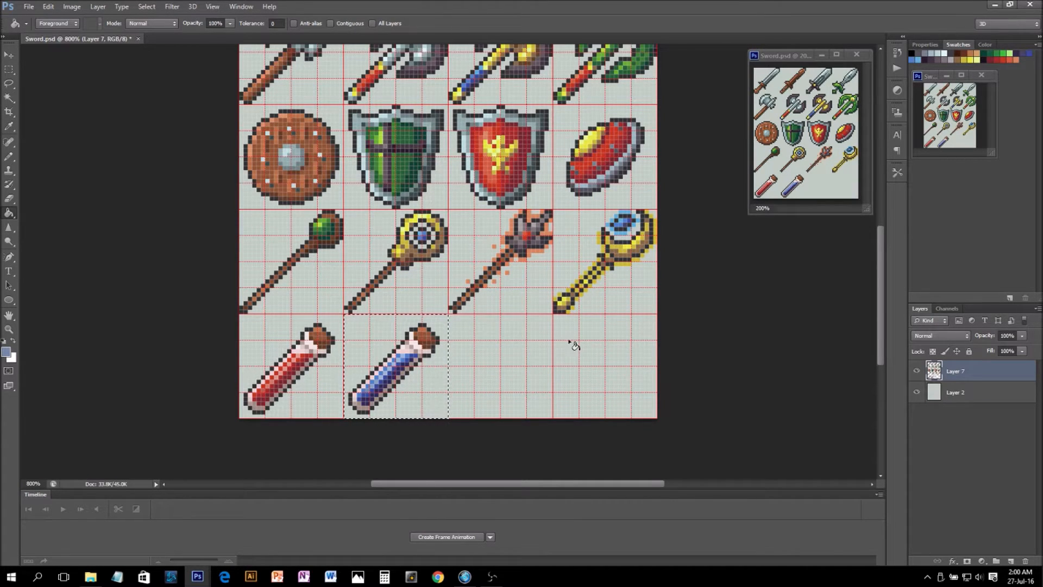
- Sample the second vial's pale pink glass pixels and shift that colour to pale blue #d1dfed for the fill
{"action": "left_click", "coordinate": [384, 369], "text": "alt"}
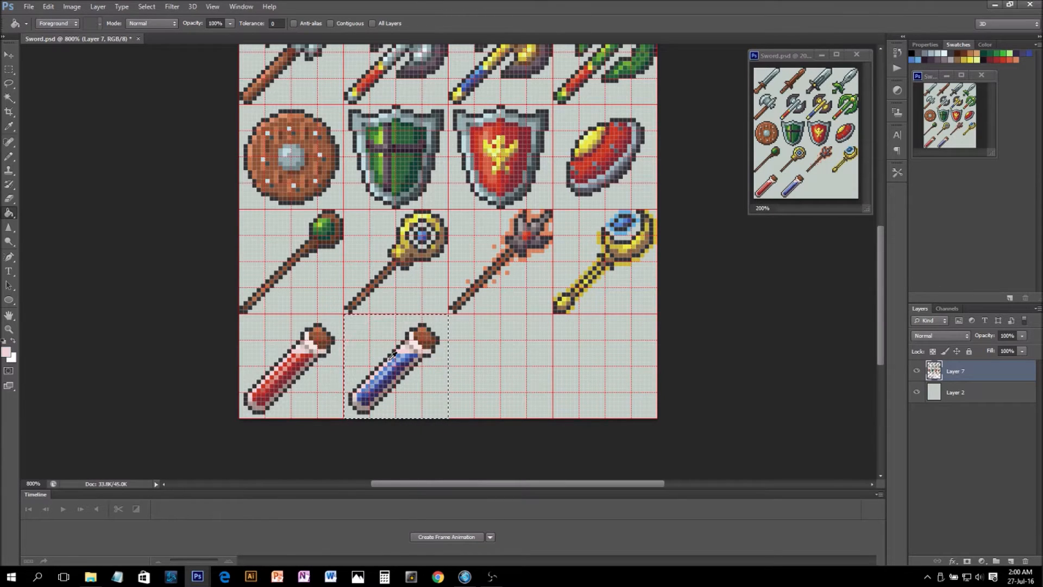
{"action": "left_click", "coordinate": [6, 353]}
{"action": "mouse_move", "coordinate": [585, 289]}
{"action": "left_mouse_down"}
{"action": "mouse_move", "coordinate": [586, 200]}
{"action": "mouse_move", "coordinate": [591, 214]}
{"action": "left_mouse_up"}
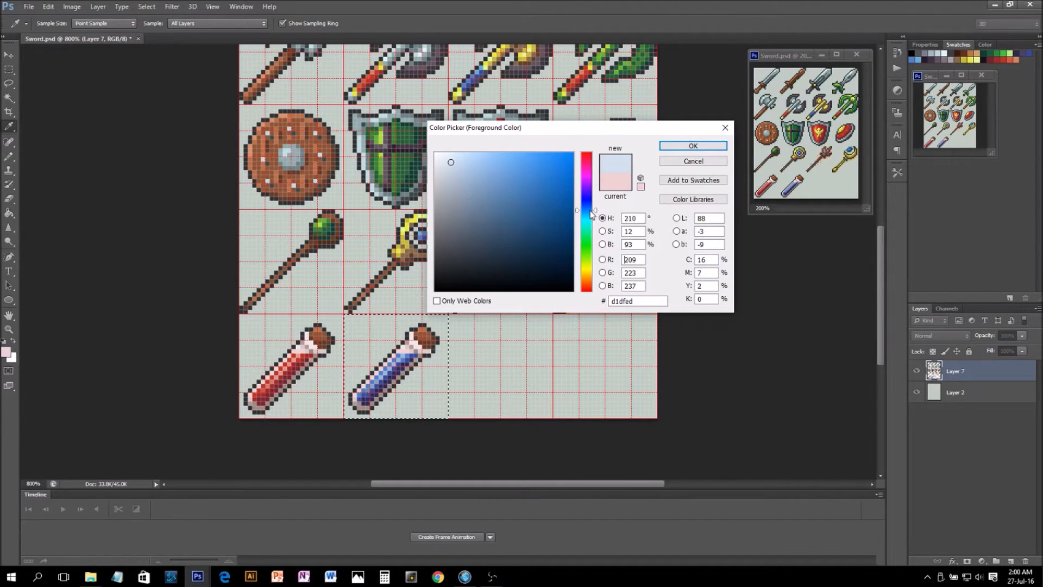
{"action": "left_click", "coordinate": [693, 146]}
{"action": "key", "text": "g"}
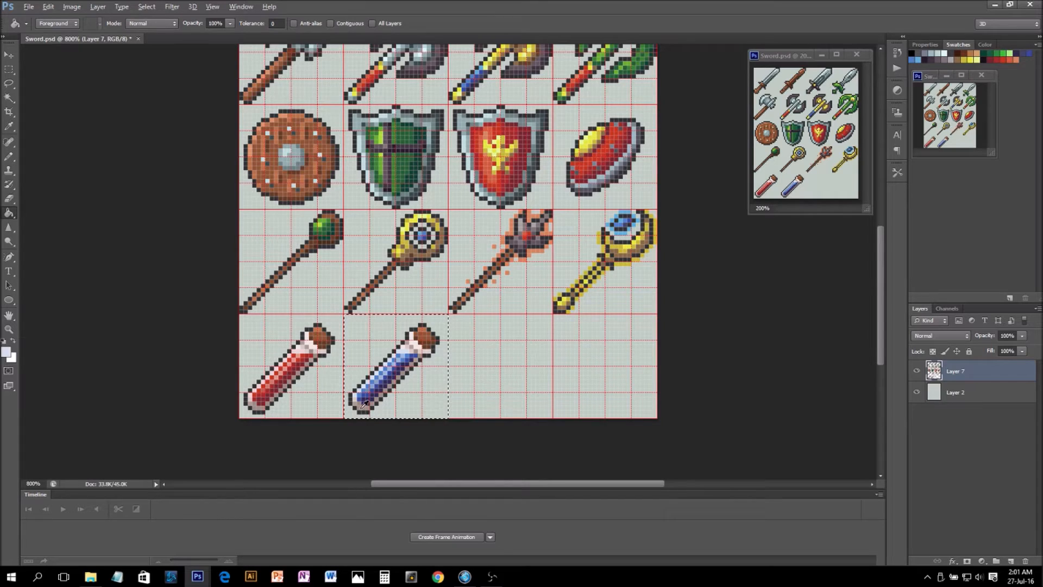
- Shift the grey-brown glass shade to greyish purple #89809c and fill the shadow pixels at the second vial's base
{"action": "left_click", "coordinate": [9, 354]}
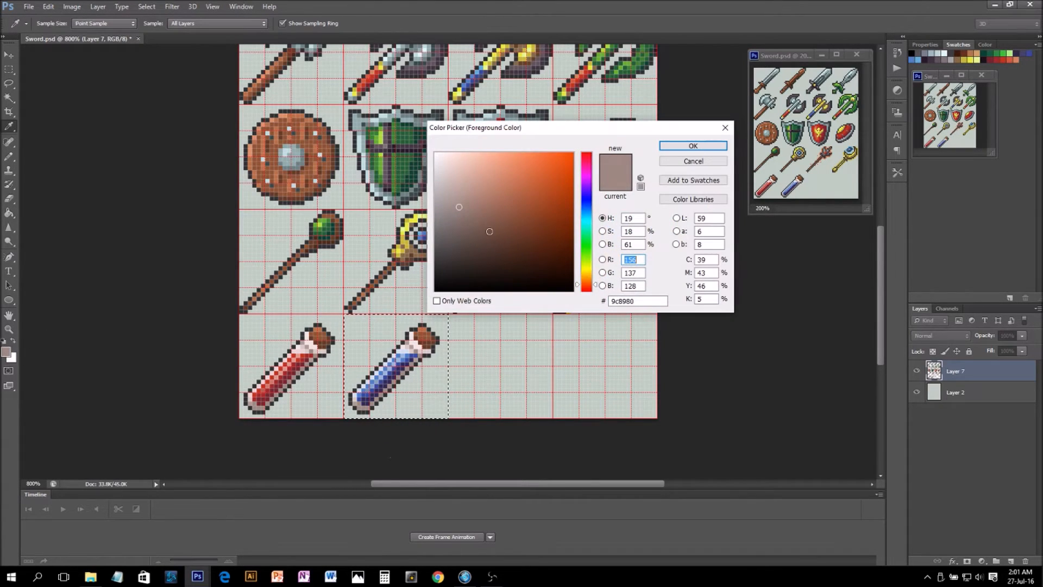
{"action": "left_click", "coordinate": [587, 214]}
{"action": "left_click_drag", "start_coordinate": [587, 213], "coordinate": [588, 196]}
{"action": "left_click", "coordinate": [679, 146]}
{"action": "key", "text": "g"}
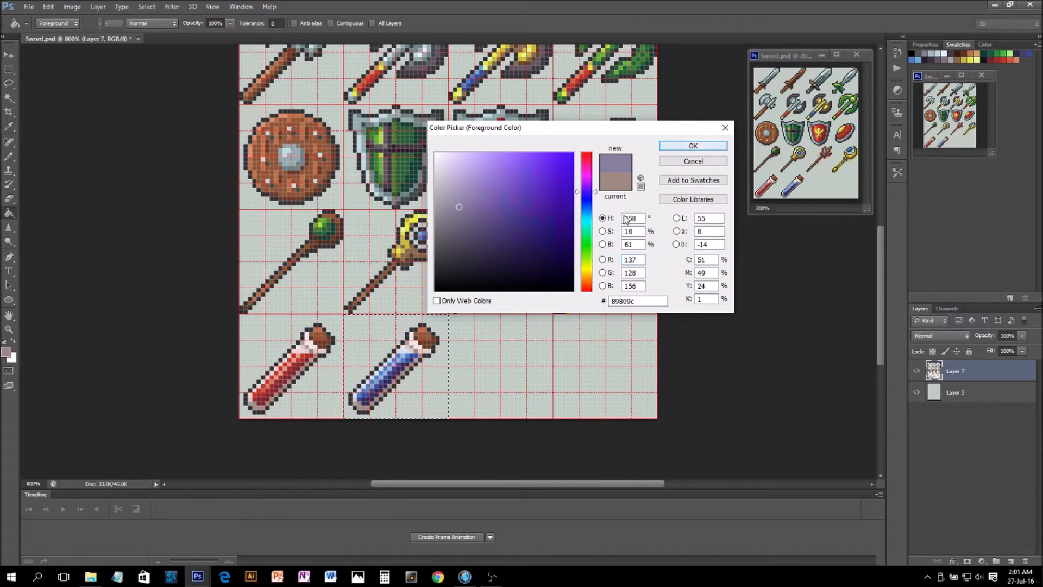
{"action": "left_click", "coordinate": [363, 409]}
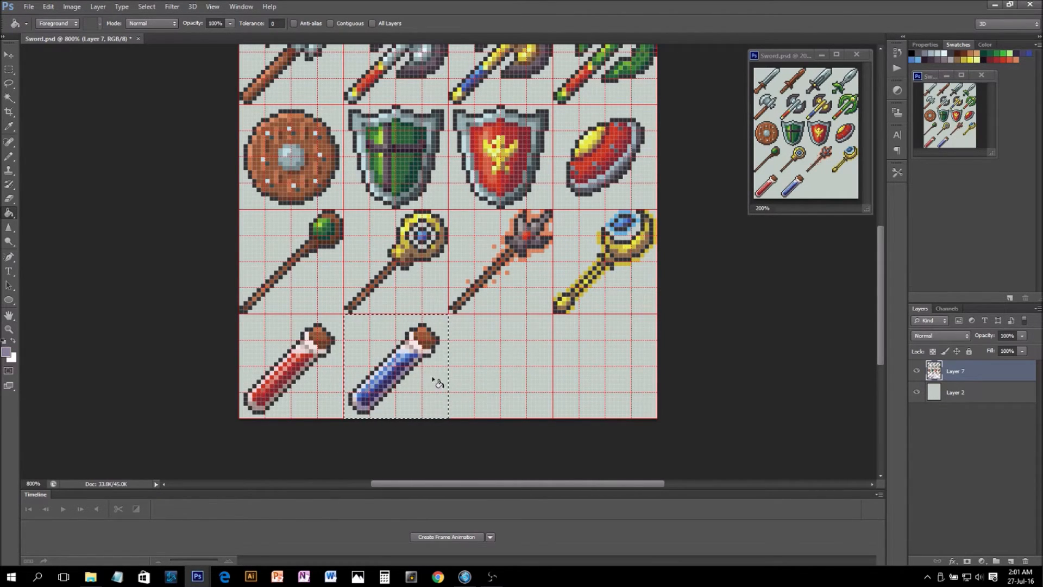
- Sample the brownish glass shade below the second vial's cork and shift it to grey-blue #9197ae for the fill
{"action": "key", "text": "i"}
{"action": "left_click", "coordinate": [421, 356]}
{"action": "left_click", "coordinate": [6, 352]}
{"action": "left_click_drag", "start_coordinate": [587, 220], "coordinate": [587, 204]}
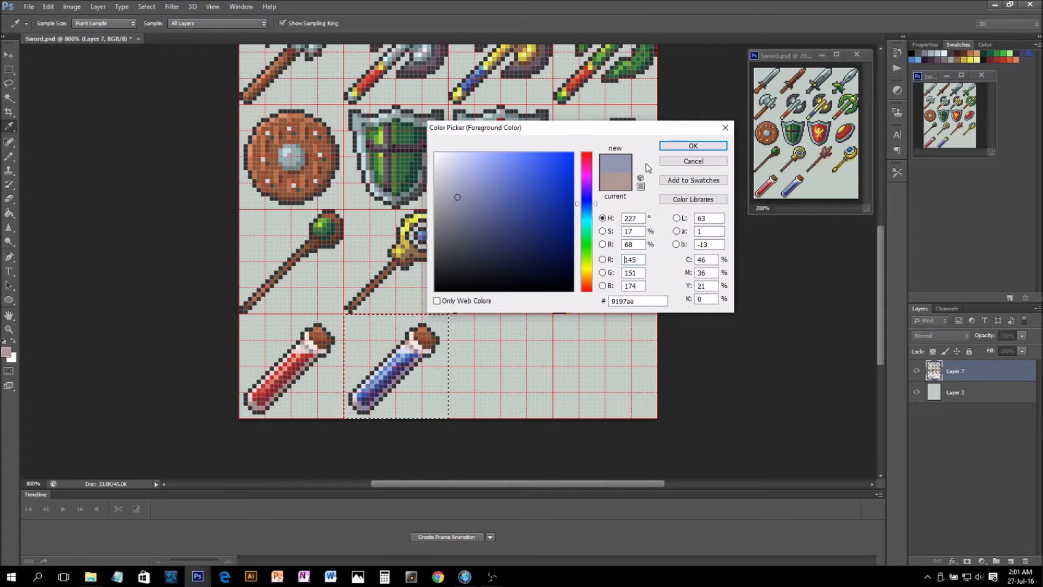
{"action": "left_click", "coordinate": [693, 146]}
{"action": "key", "text": "g"}
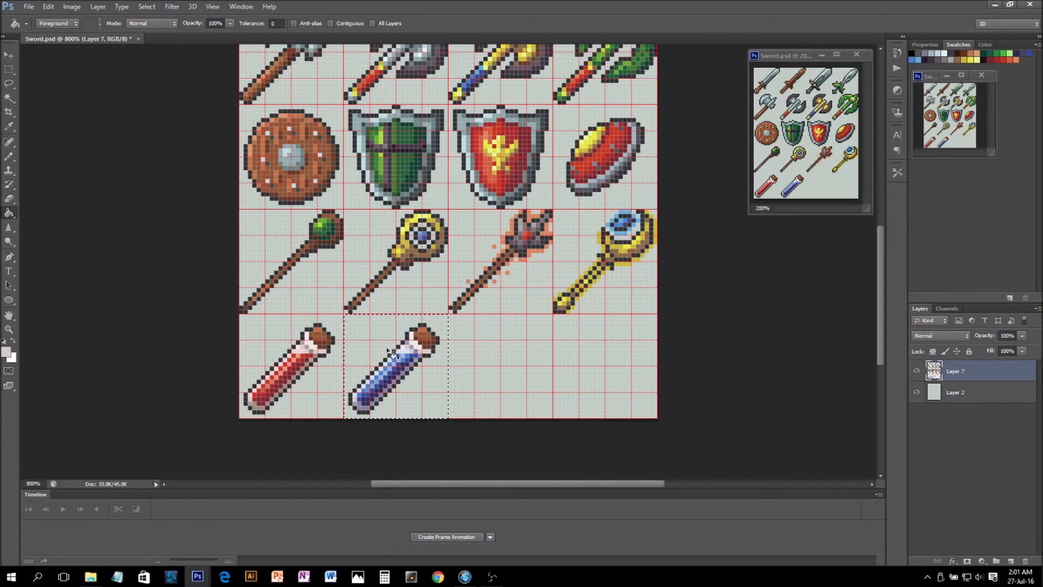
- Shift the light beige glass shade #d7cac4 to a blue hue for recolouring the second vial's glass
{"action": "key", "text": "i"}
{"action": "left_click", "coordinate": [6, 354]}
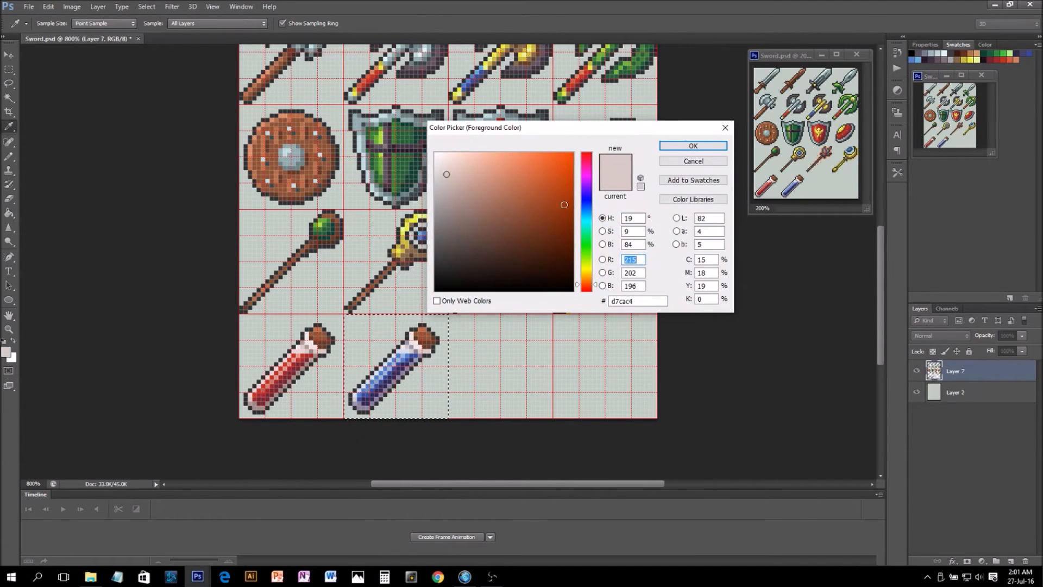
{"action": "left_click", "coordinate": [590, 205]}
{"action": "left_click", "coordinate": [693, 146]}
{"action": "key", "text": "g"}
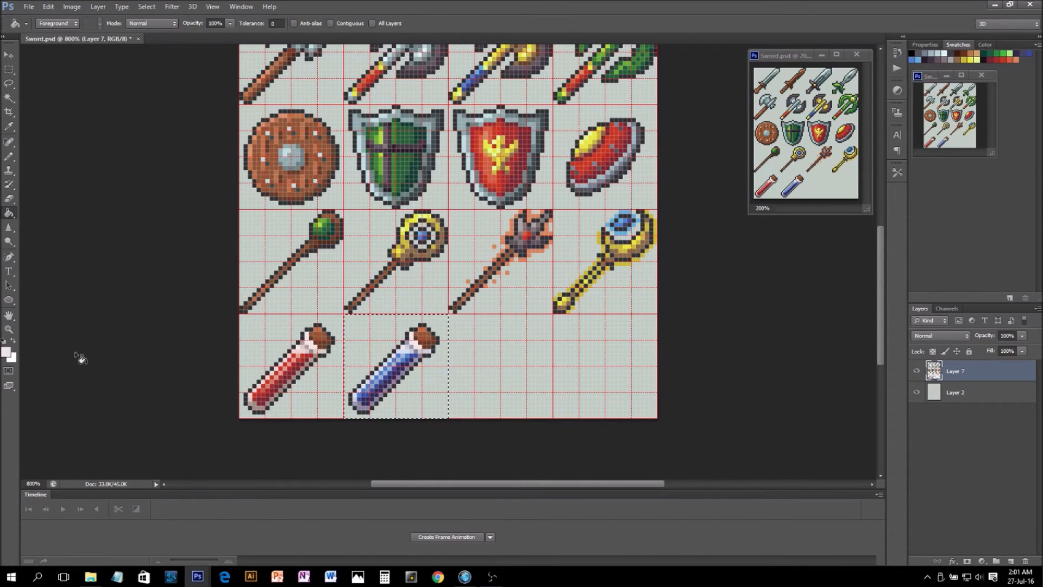
- Shift the near-white glass colour #efe5e0 to a pale blue hue for the second vial's brightest glass pixels
{"action": "left_click", "coordinate": [6, 352]}
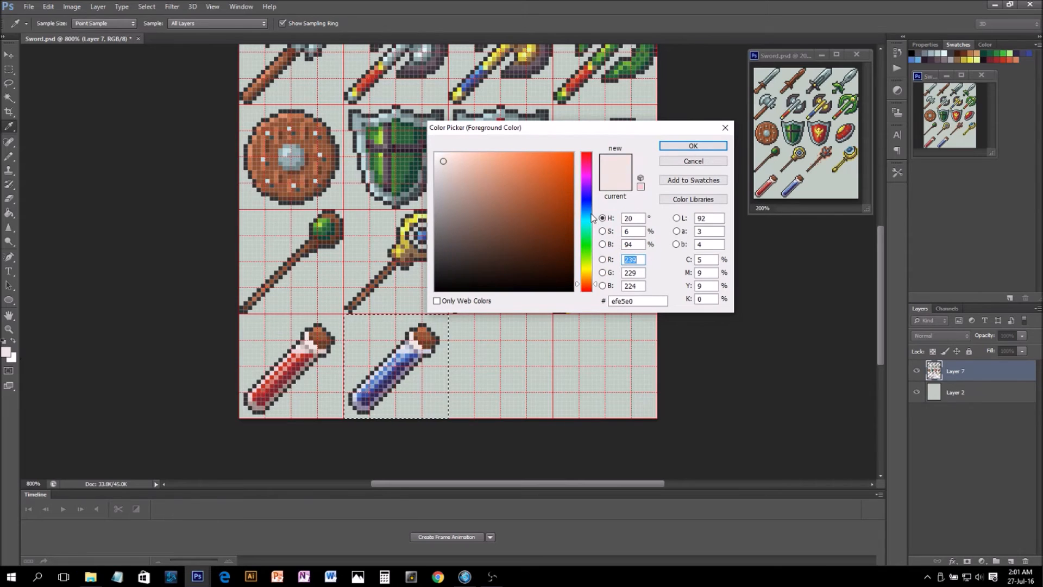
{"action": "left_click", "coordinate": [589, 213]}
{"action": "left_click_drag", "start_coordinate": [590, 216], "coordinate": [591, 220]}
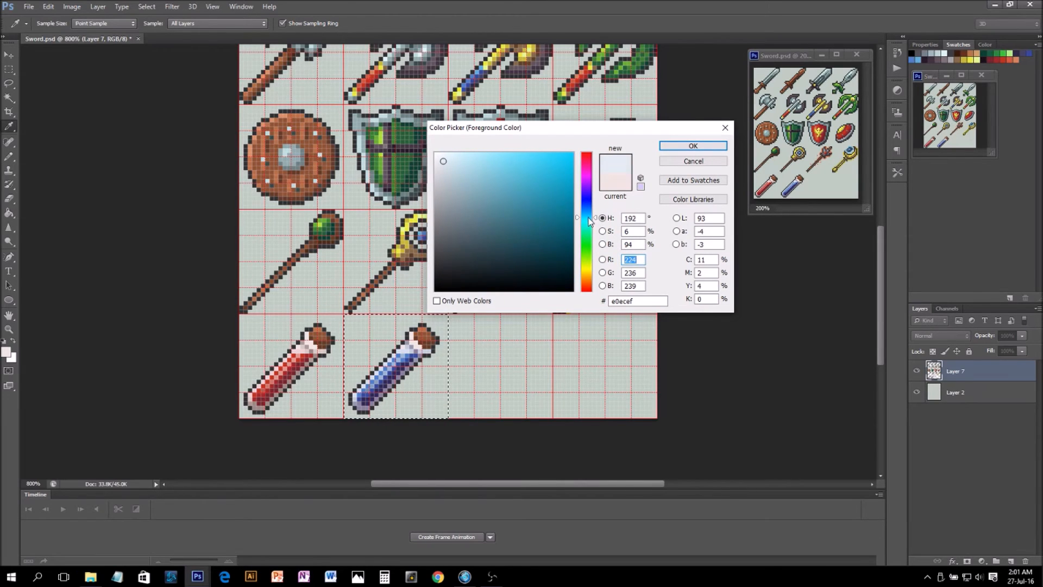
{"action": "left_click", "coordinate": [693, 146]}
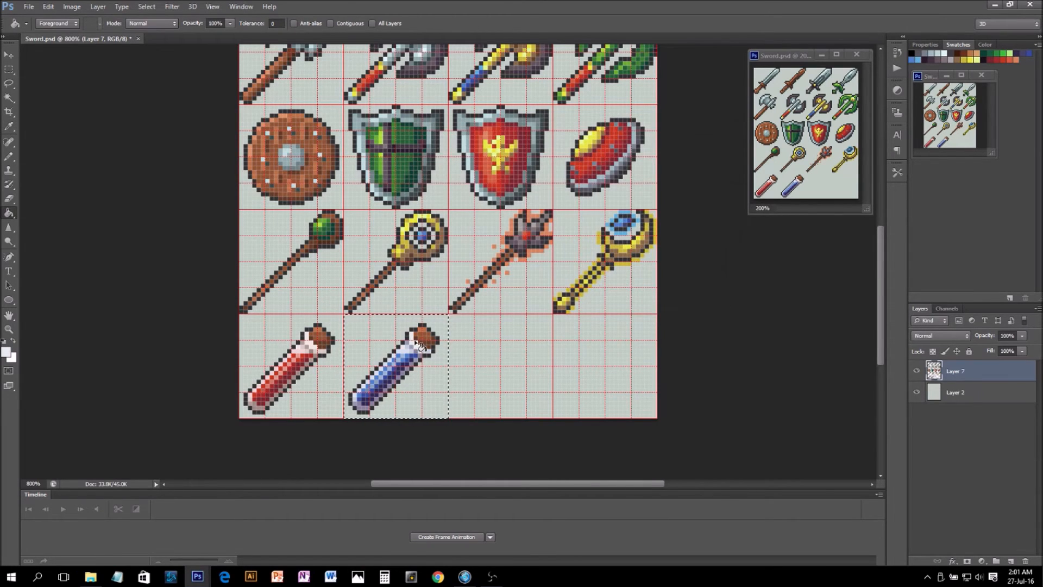